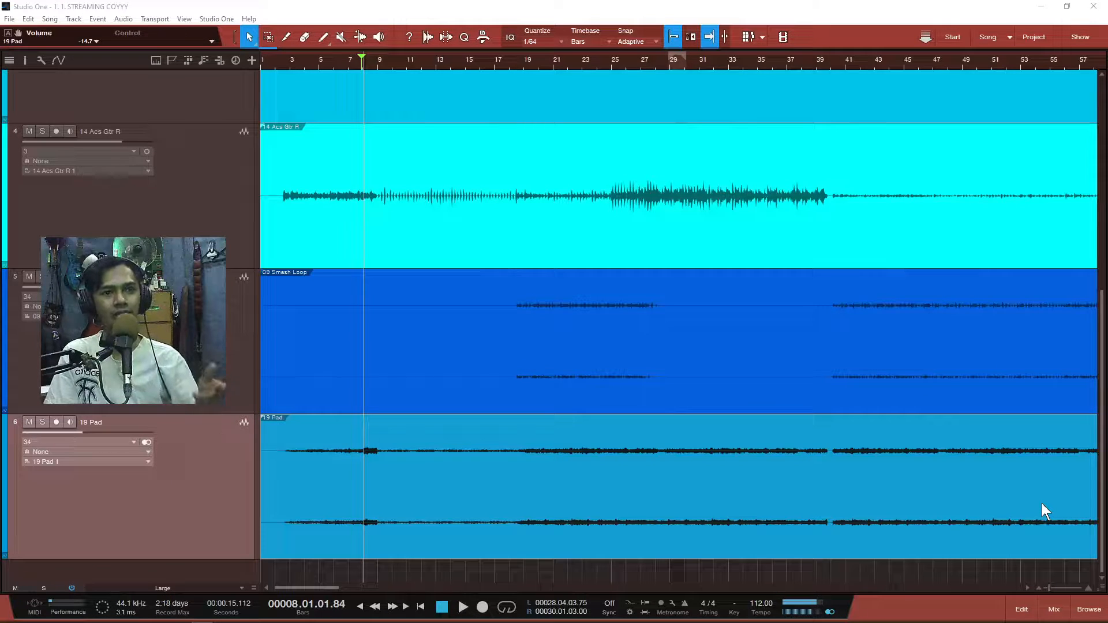
Open the mixer and remove the RoomReverb insert from the 24 Ld Vocal channel
{"action": "left_click", "coordinate": [1054, 610]}
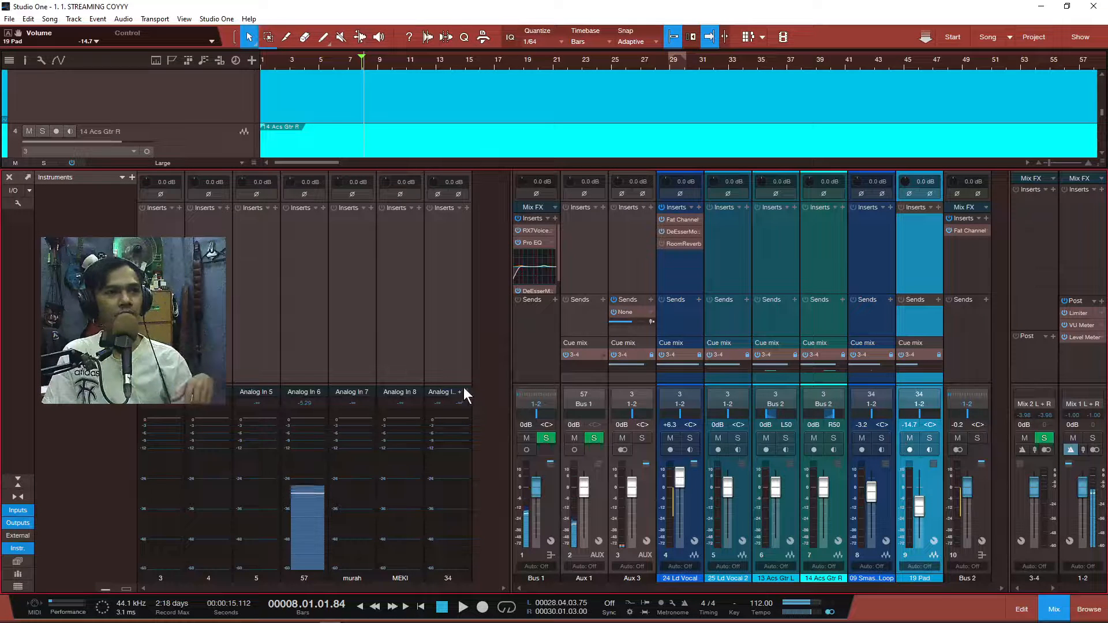
{"action": "scroll", "coordinate": [508, 376], "scroll_direction": "right", "scroll_amount": 3}
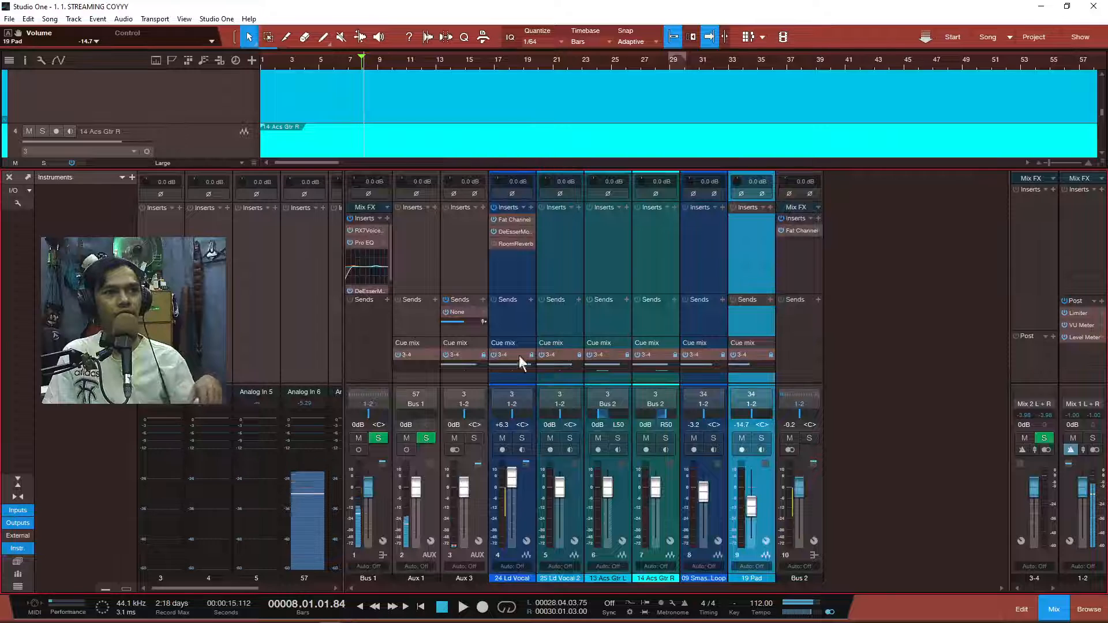
{"action": "left_click", "coordinate": [521, 266]}
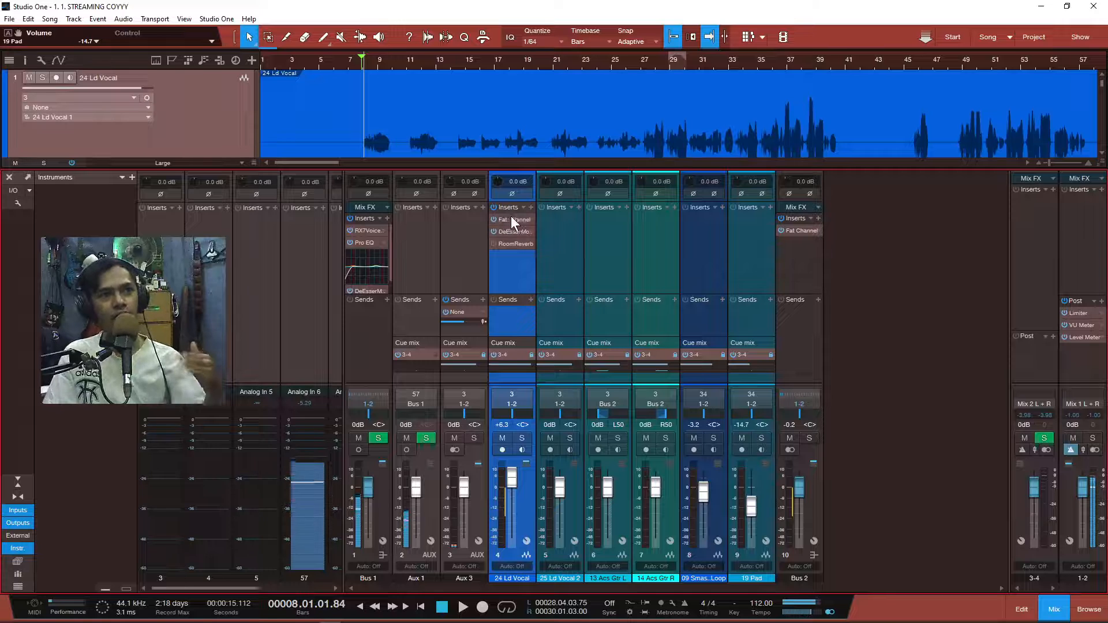
{"action": "right_click", "coordinate": [515, 243]}
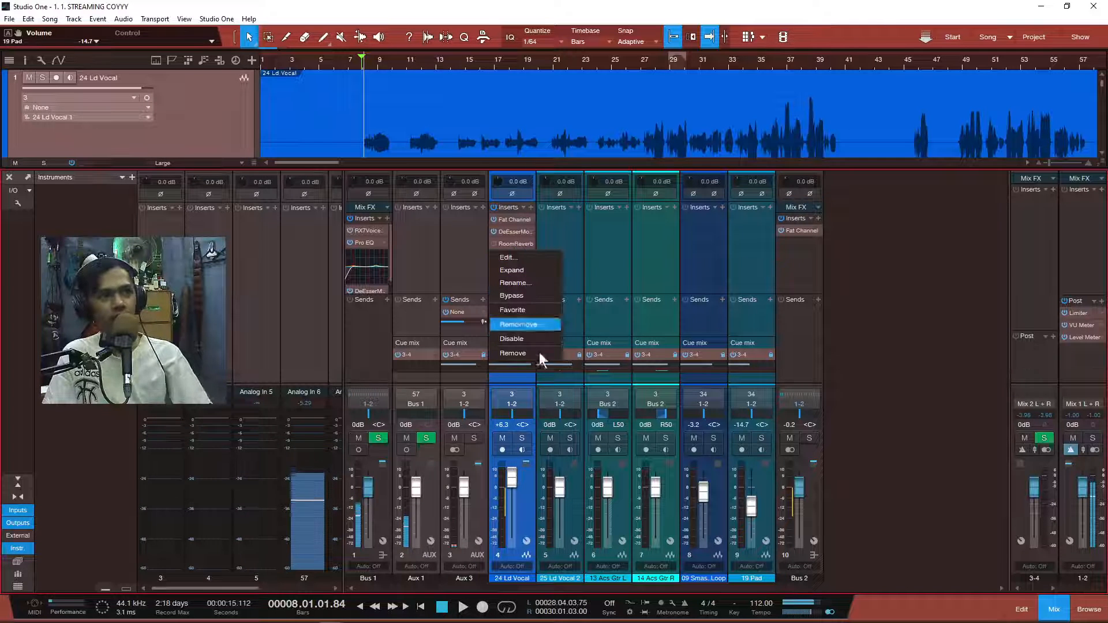
{"action": "left_click", "coordinate": [535, 355]}
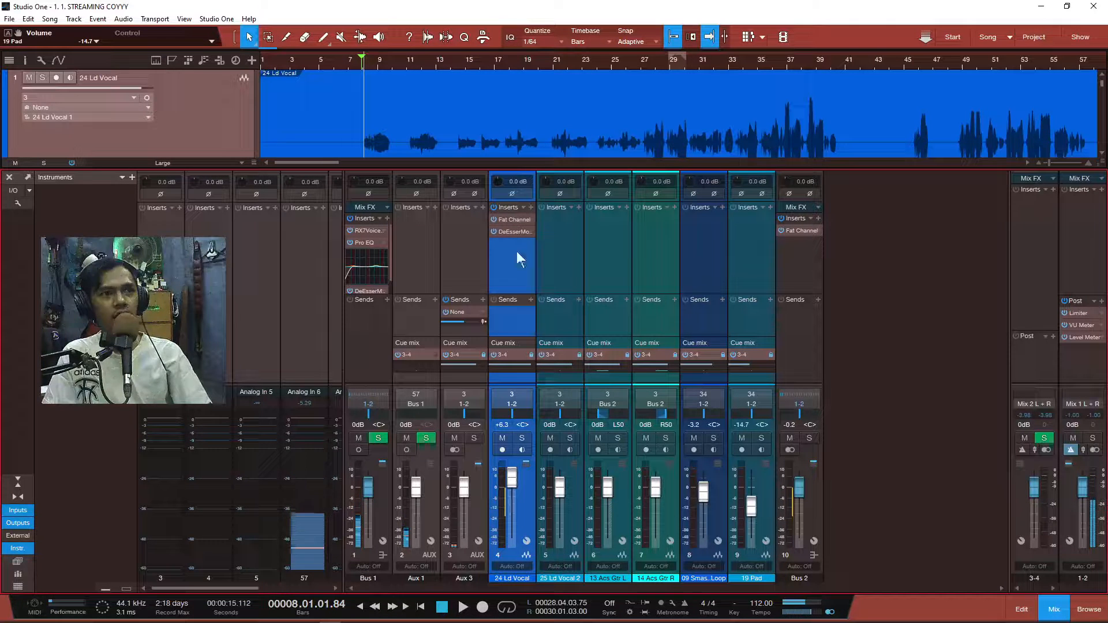
Examine the 24 Ld Vocal inserts: the Fat Channel's HPF/Gate, equalizer and compressor sections, and the DeEsser settings
{"action": "left_click", "coordinate": [514, 219]}
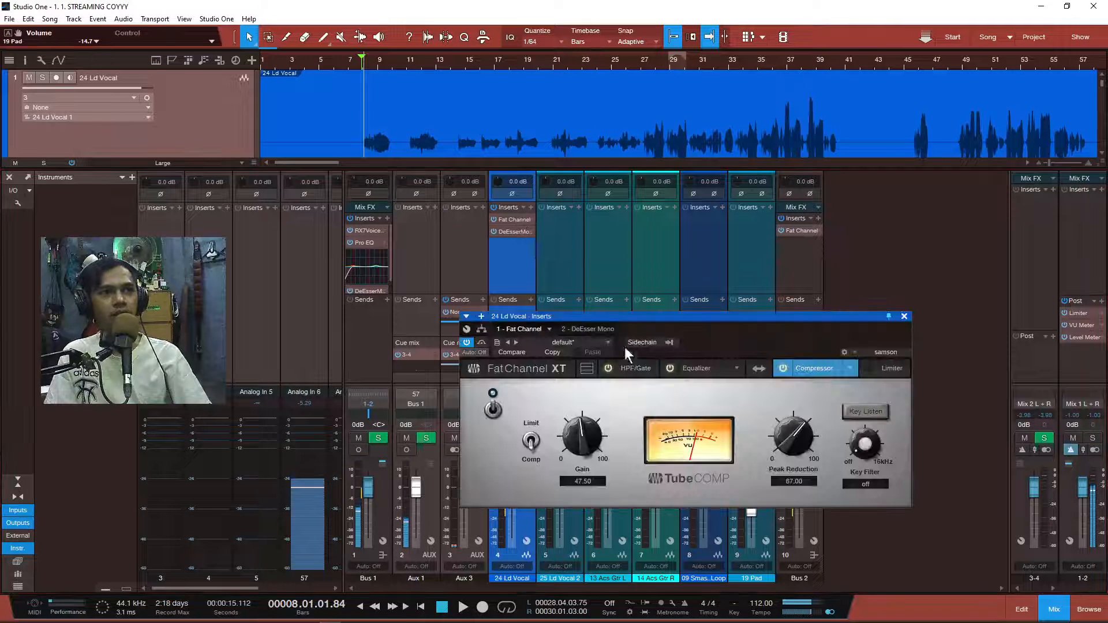
{"action": "left_click", "coordinate": [629, 369]}
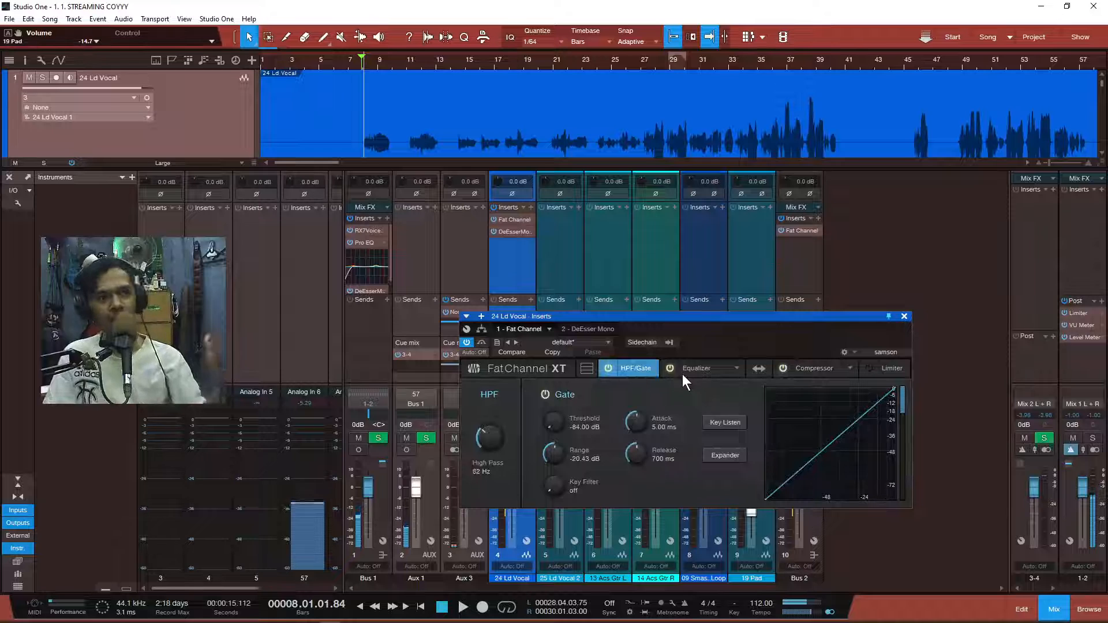
{"action": "left_click", "coordinate": [697, 372]}
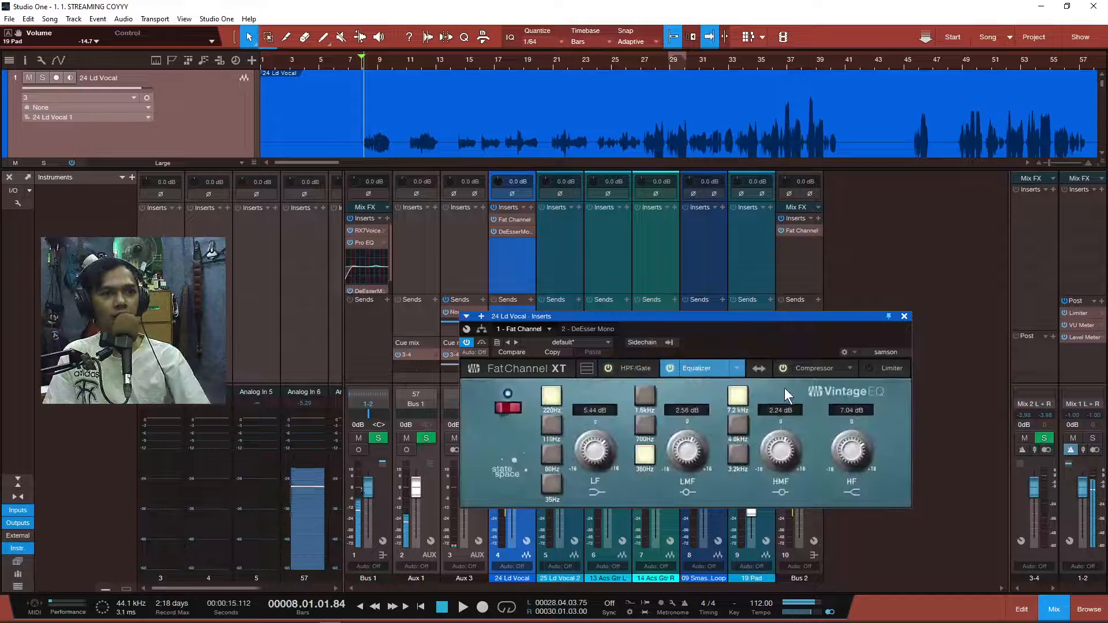
{"action": "left_click", "coordinate": [816, 365]}
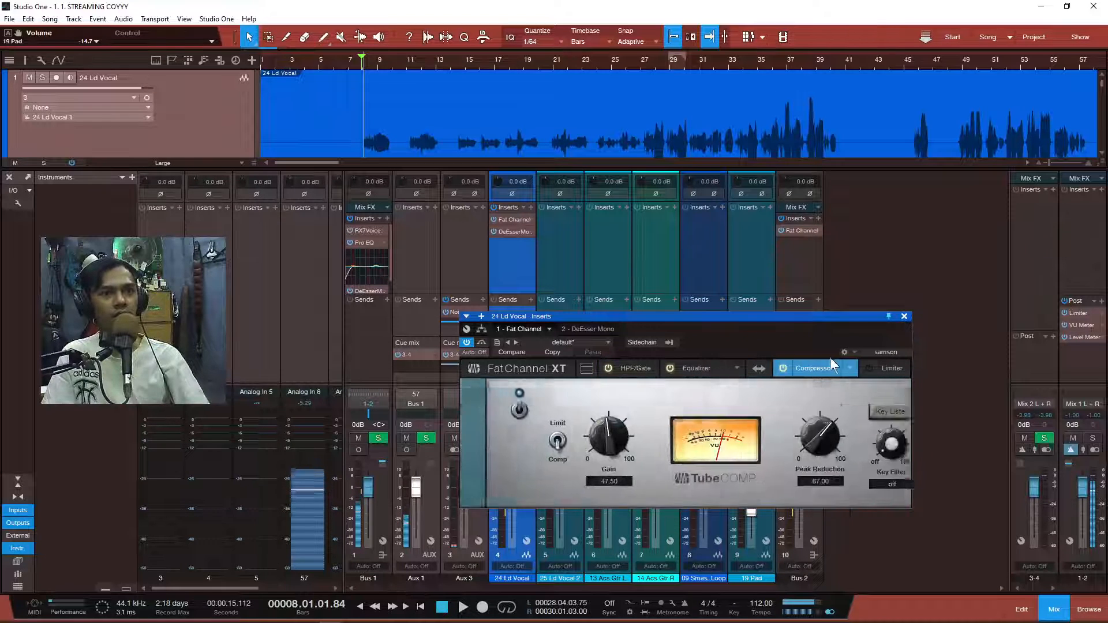
{"action": "left_click", "coordinate": [905, 316]}
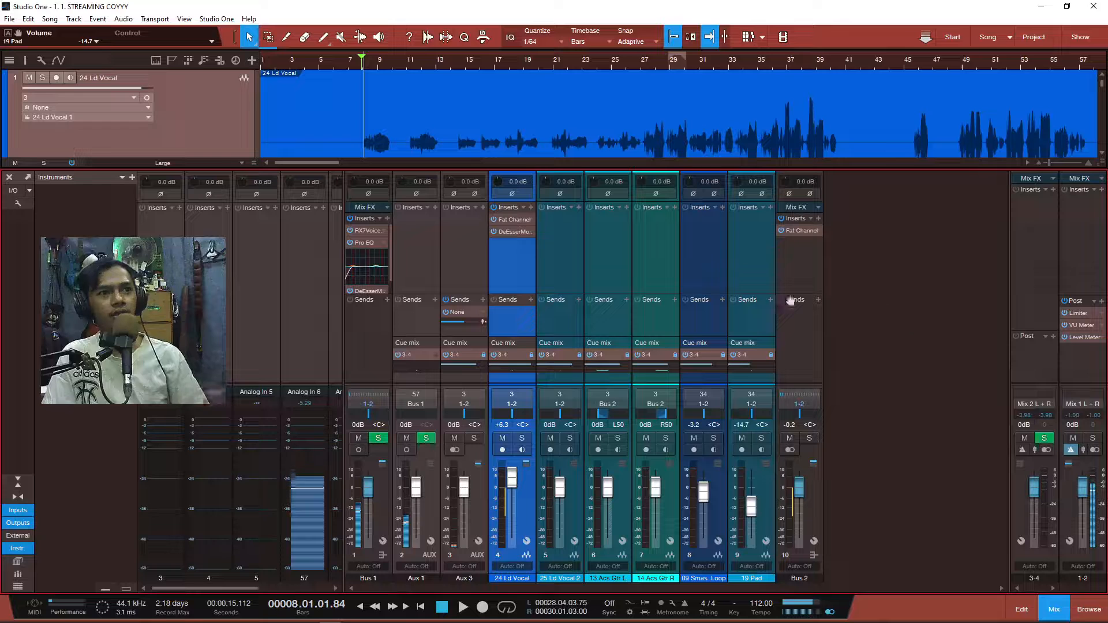
{"action": "left_click", "coordinate": [518, 231]}
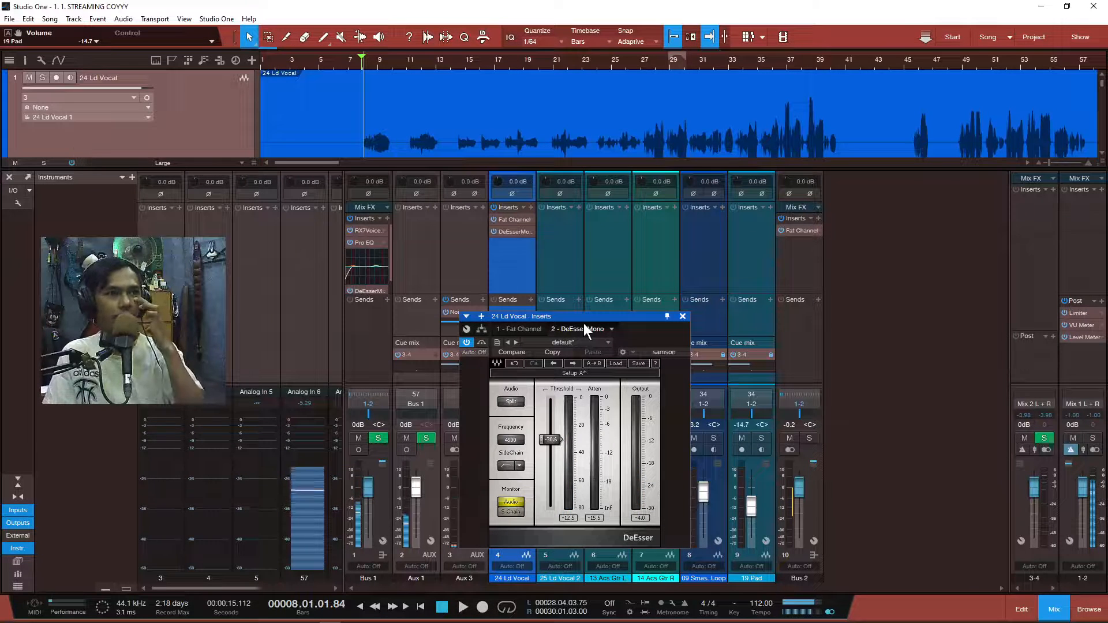
{"action": "left_click", "coordinate": [683, 316]}
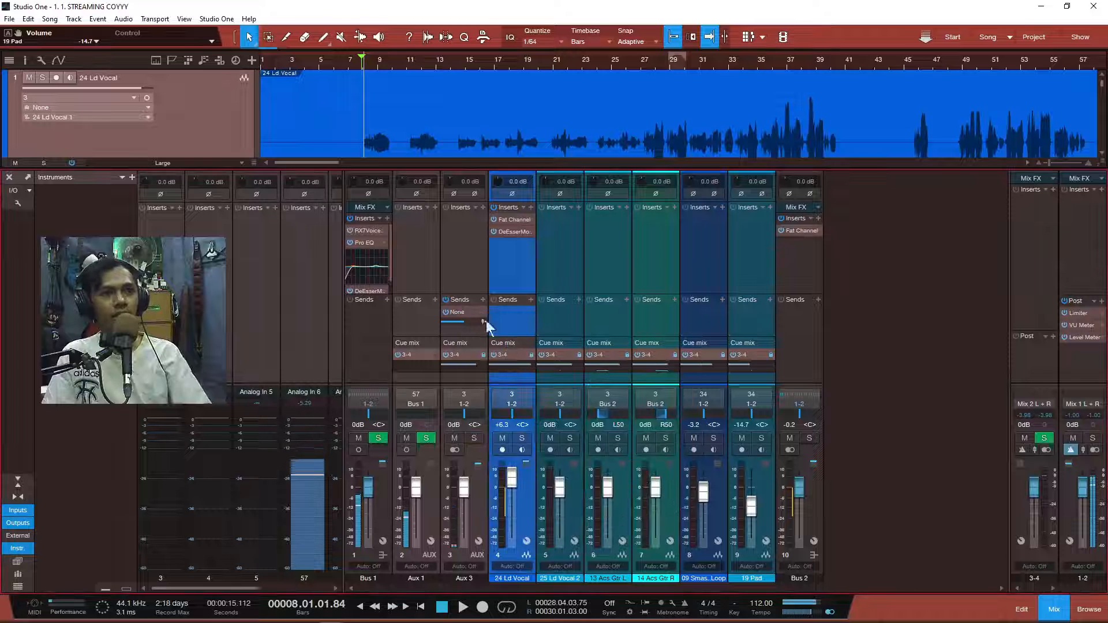
Remove the Aux 3 channel from the mixer and select the 24 Ld Vocal channel
{"action": "left_click", "coordinate": [469, 251]}
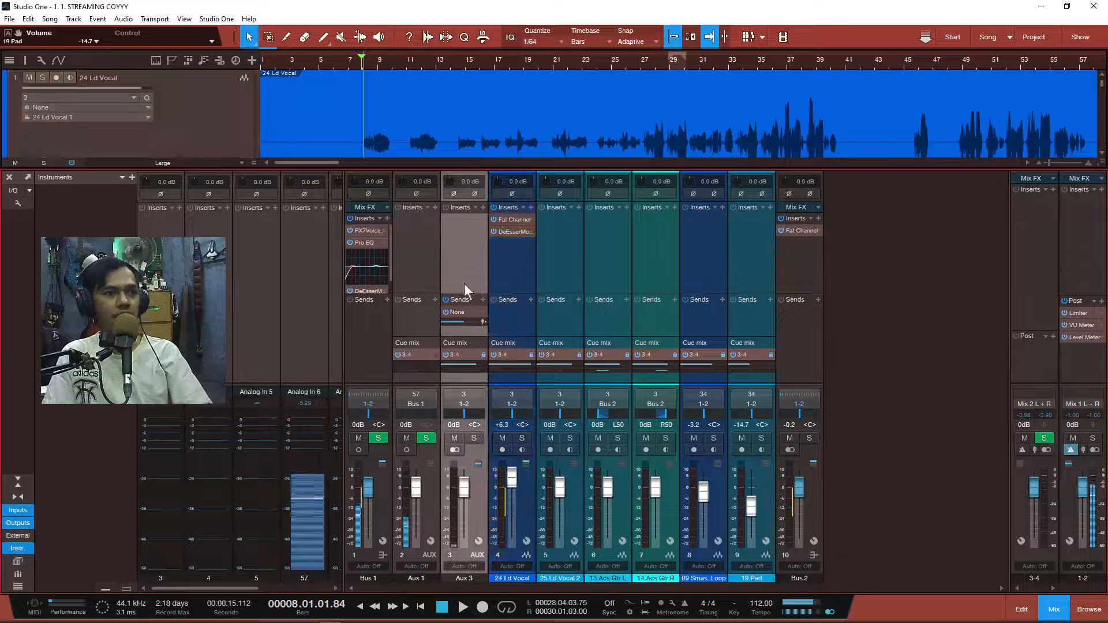
{"action": "right_click", "coordinate": [468, 256]}
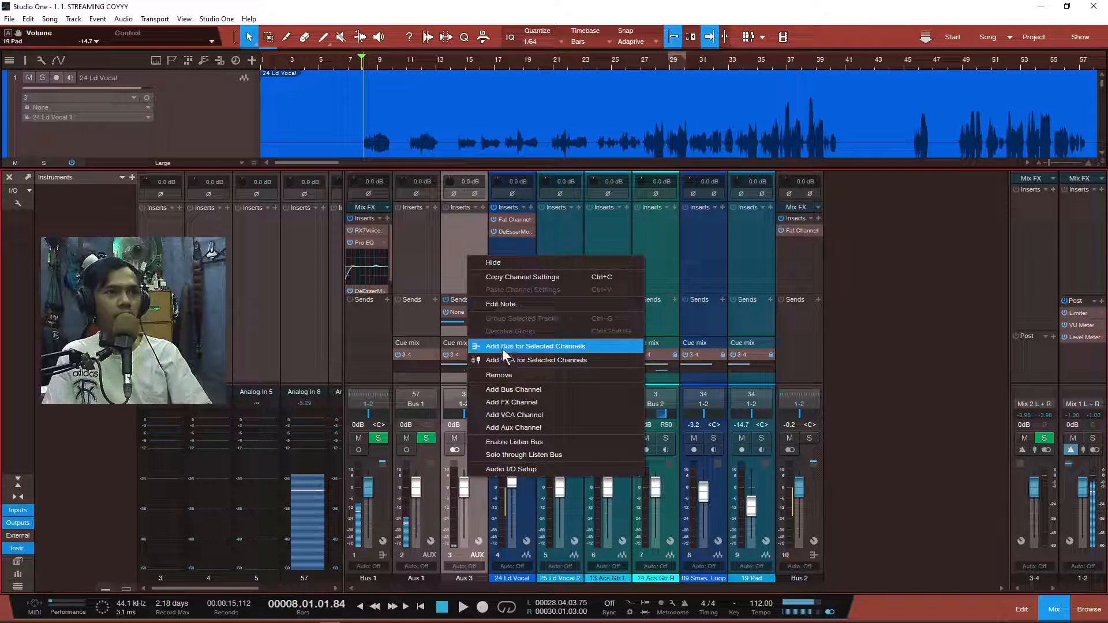
{"action": "left_click", "coordinate": [518, 378]}
{"action": "left_click", "coordinate": [456, 271]}
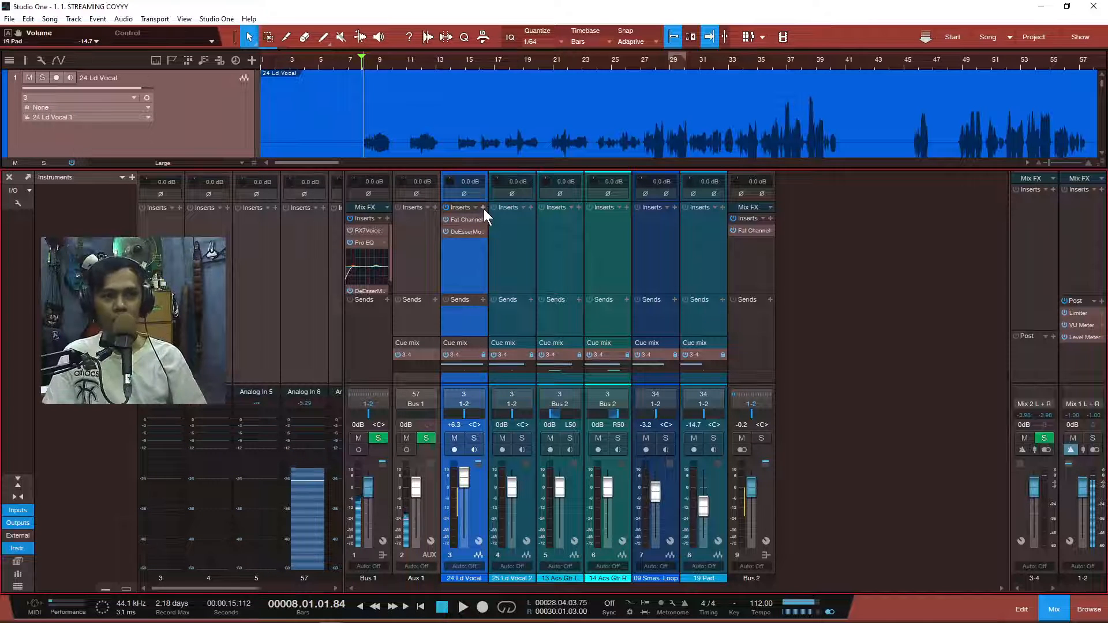
Audition the song briefly, then search the plug-ins for "rev" and add Room Reverb to the 24 Ld Vocal inserts
{"action": "key", "text": "space"}
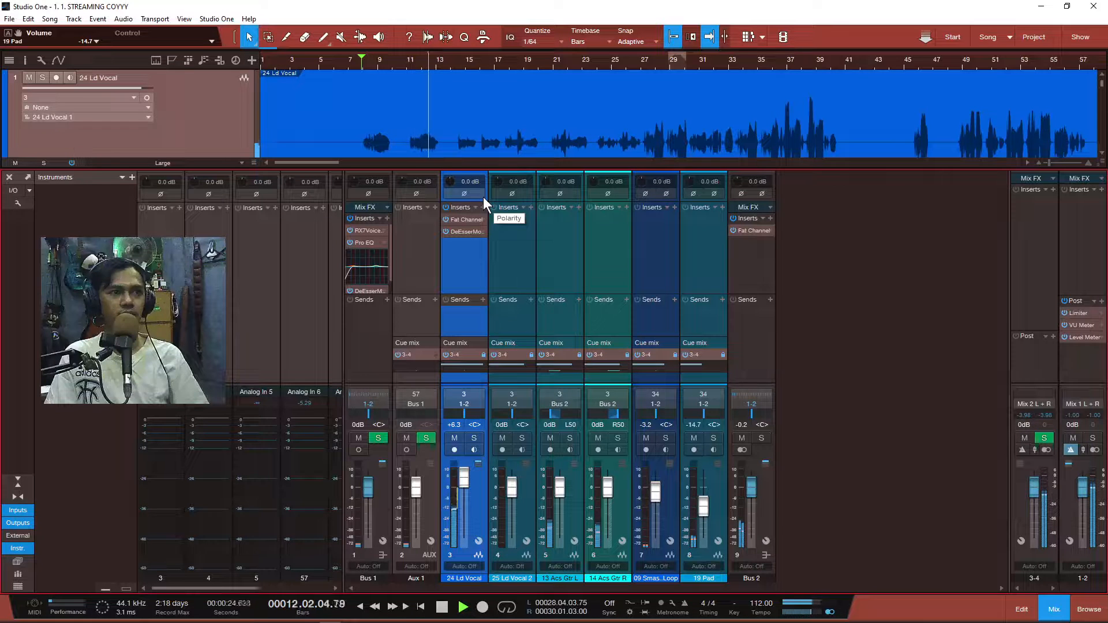
{"action": "key", "text": "space"}
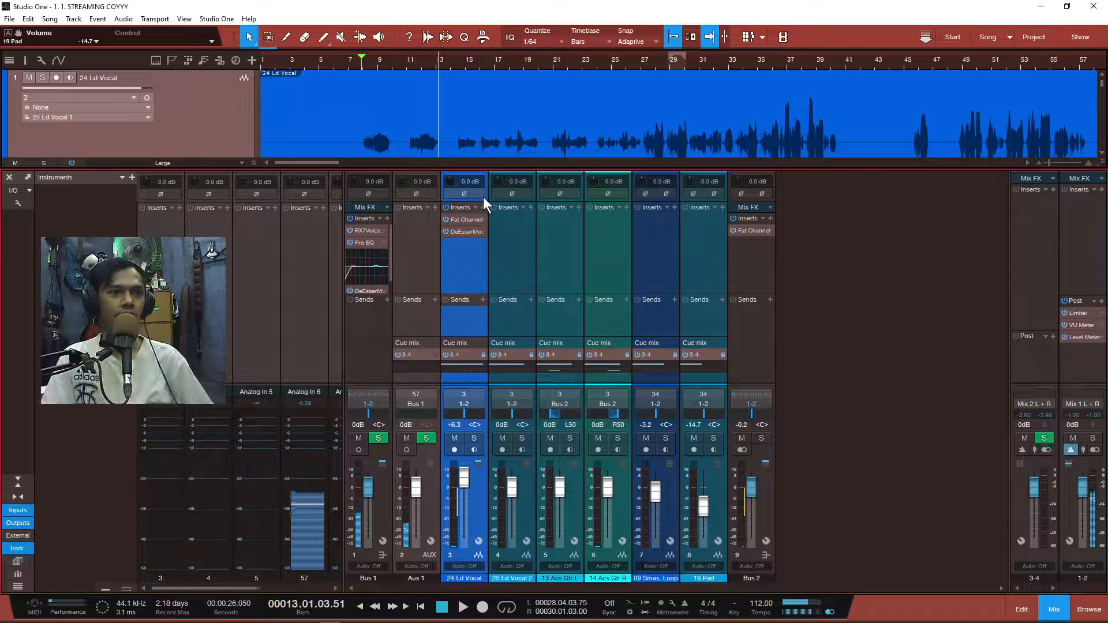
{"action": "left_click", "coordinate": [484, 213]}
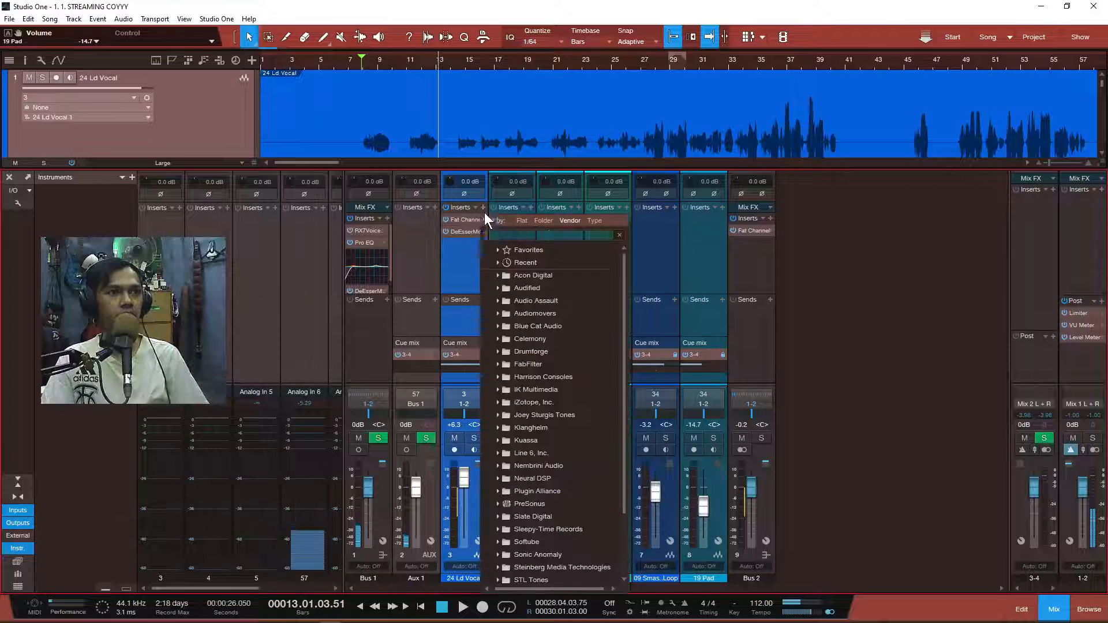
{"action": "type", "text": "rev"}
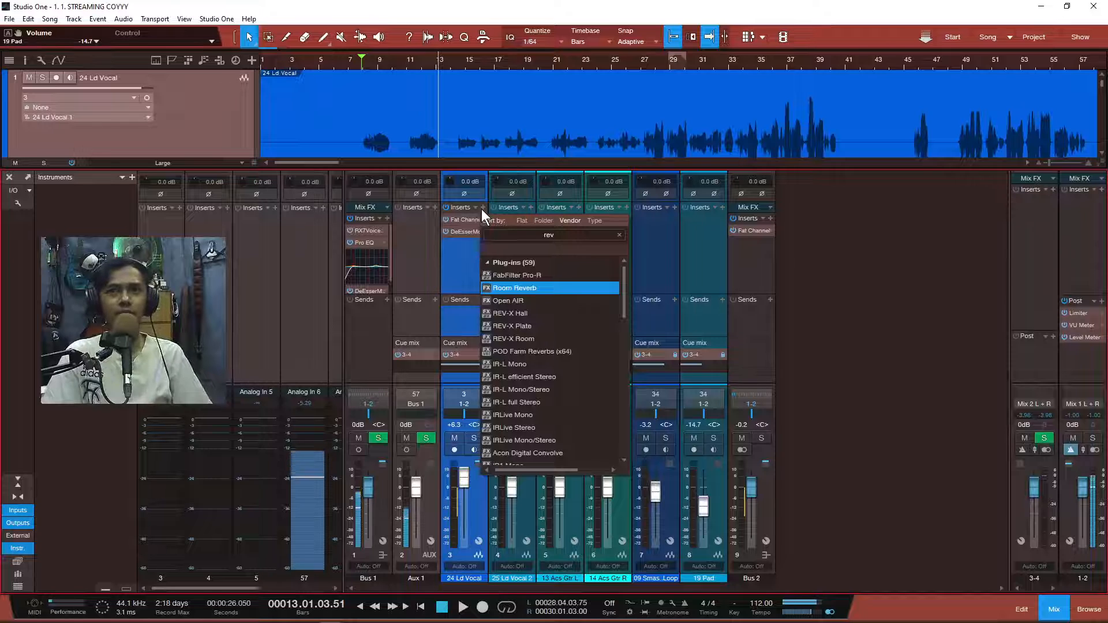
{"action": "key", "text": "Return"}
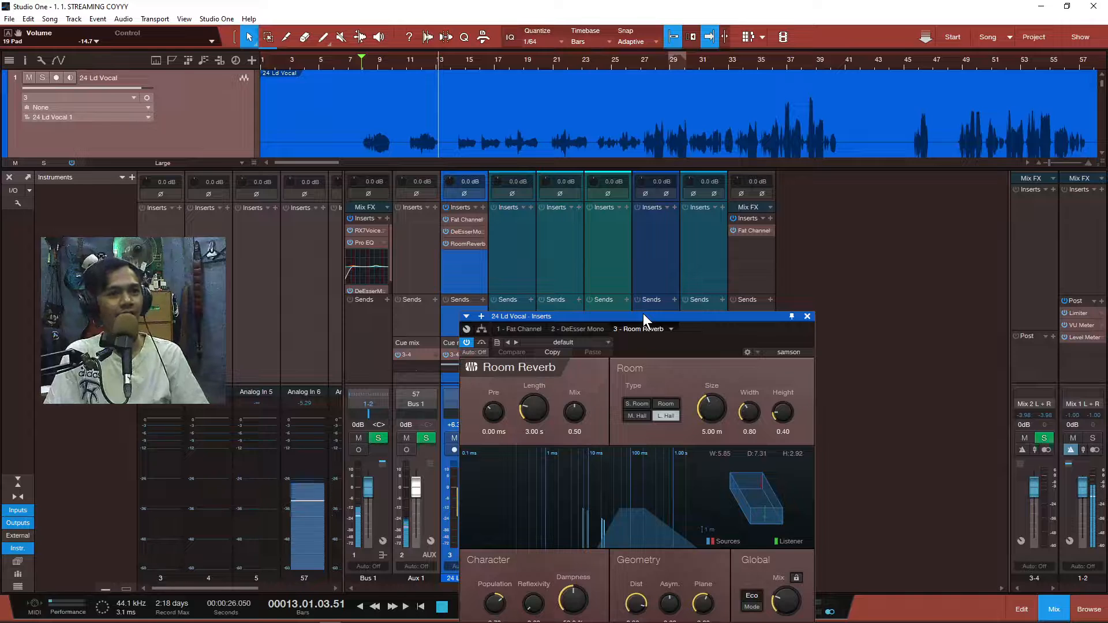
{"action": "left_click_drag", "start_coordinate": [643, 314], "coordinate": [765, 147]}
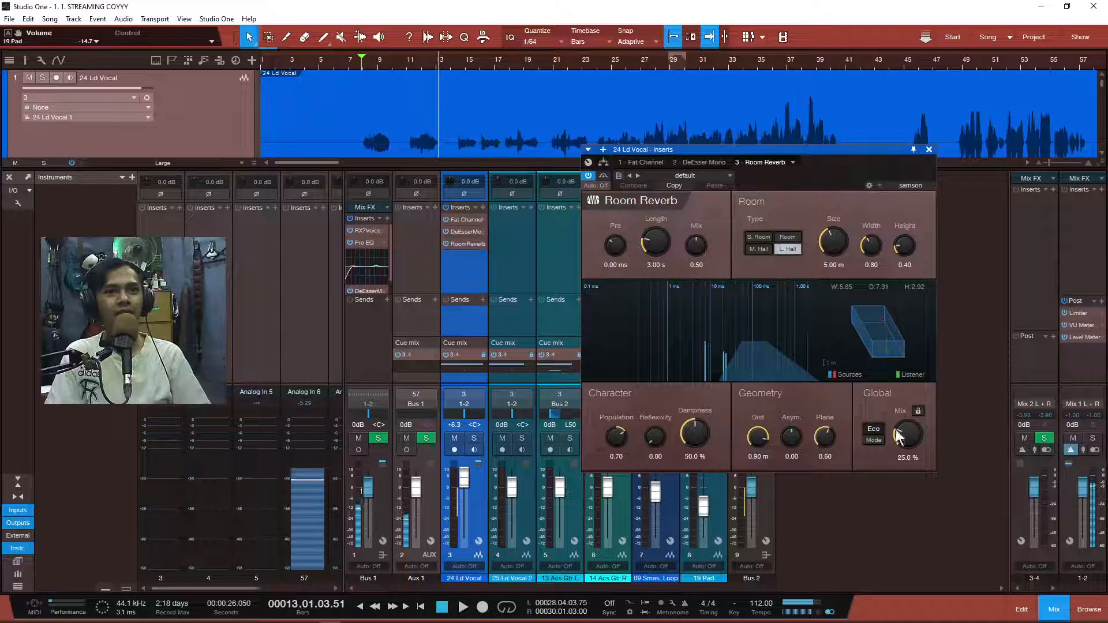
During playback, set Room Reverb's global mix to 39.5%, room width to 0.10, height to 0.85 and size to 13.83 m
{"action": "key", "text": "space"}
{"action": "left_click_drag", "start_coordinate": [909, 440], "coordinate": [912, 426]}
{"action": "left_click_drag", "start_coordinate": [872, 245], "coordinate": [906, 225]}
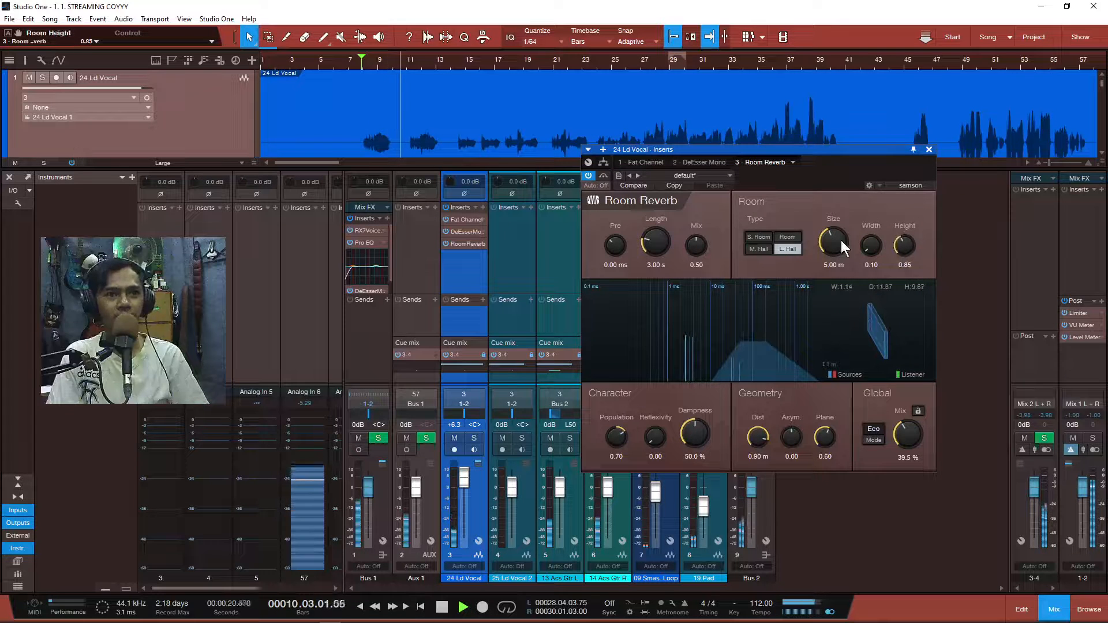
{"action": "mouse_move", "coordinate": [841, 240]}
{"action": "left_mouse_down"}
{"action": "mouse_move", "coordinate": [846, 250]}
{"action": "mouse_move", "coordinate": [829, 228]}
{"action": "left_mouse_up"}
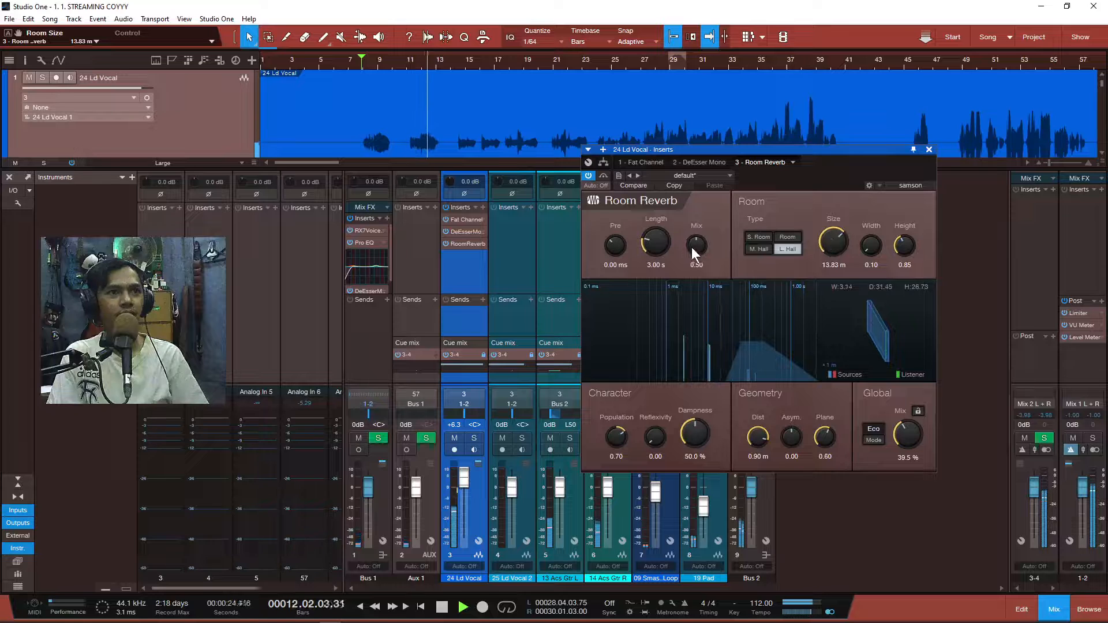
Refine Room Reverb by ear to a reverb mix of 0.63, a global mix of 30.5% and a room size of 10.93 m
{"action": "mouse_move", "coordinate": [695, 249]}
{"action": "left_mouse_down"}
{"action": "mouse_move", "coordinate": [691, 209]}
{"action": "mouse_move", "coordinate": [695, 236]}
{"action": "left_mouse_up"}
{"action": "left_click_drag", "start_coordinate": [907, 438], "coordinate": [919, 460]}
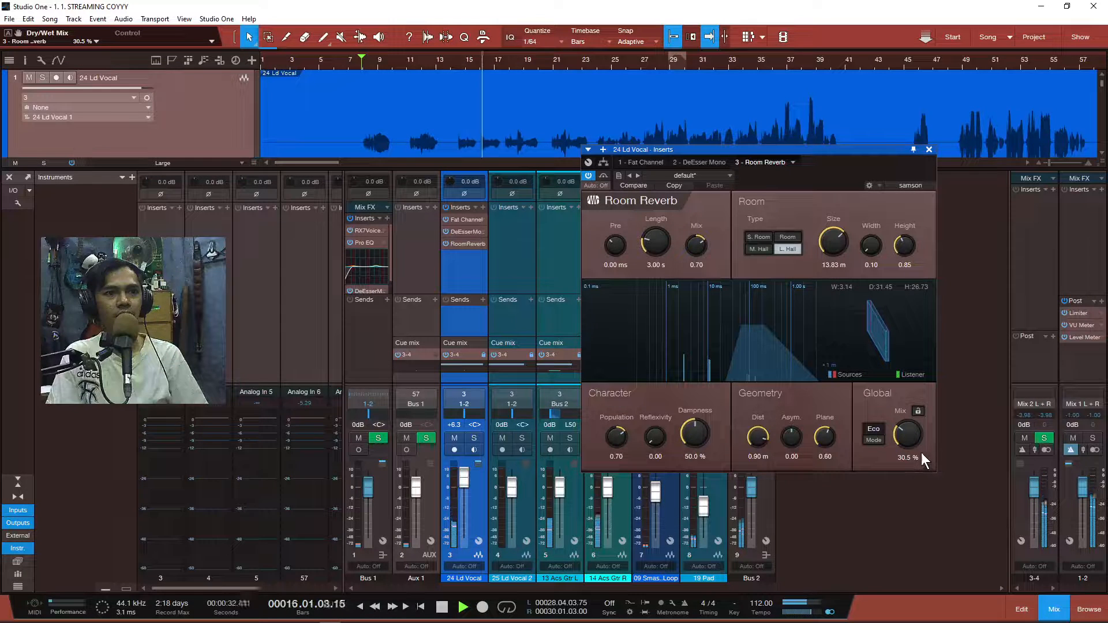
{"action": "left_click_drag", "start_coordinate": [696, 245], "coordinate": [696, 255]}
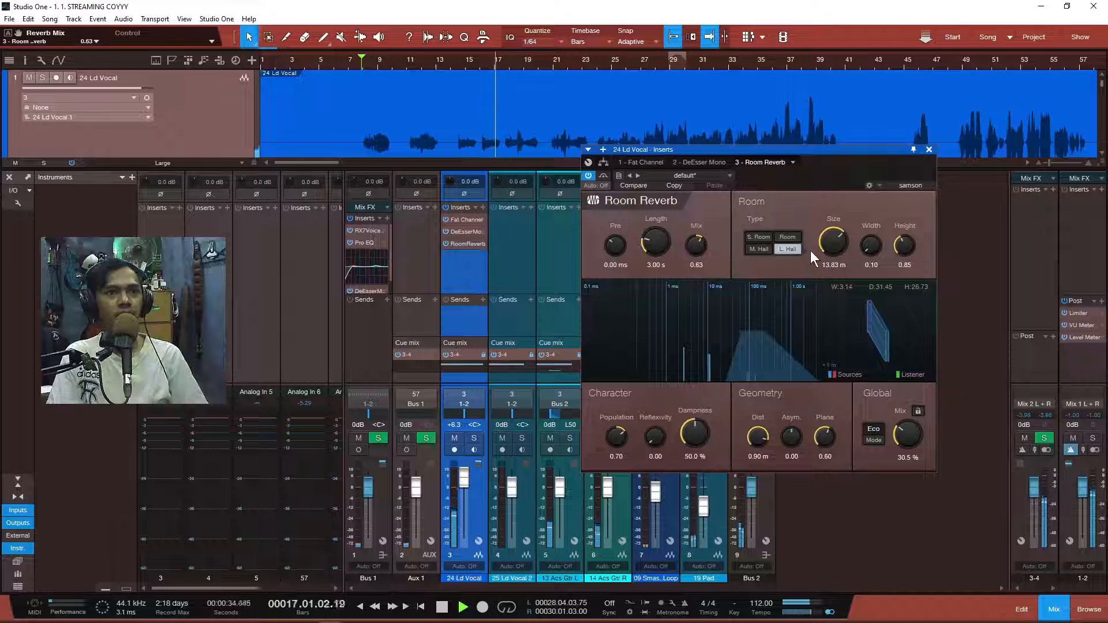
{"action": "left_click_drag", "start_coordinate": [833, 247], "coordinate": [834, 257]}
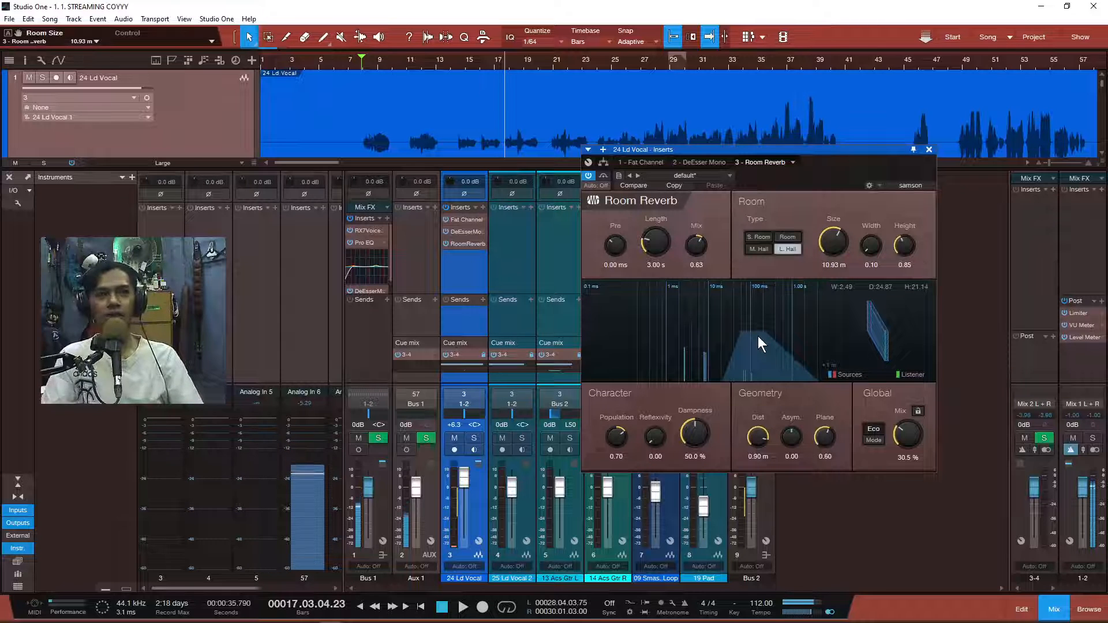
Show the 24 Ld Vocal insert routing and remove the existing Splitter 1
{"action": "left_click", "coordinate": [600, 162]}
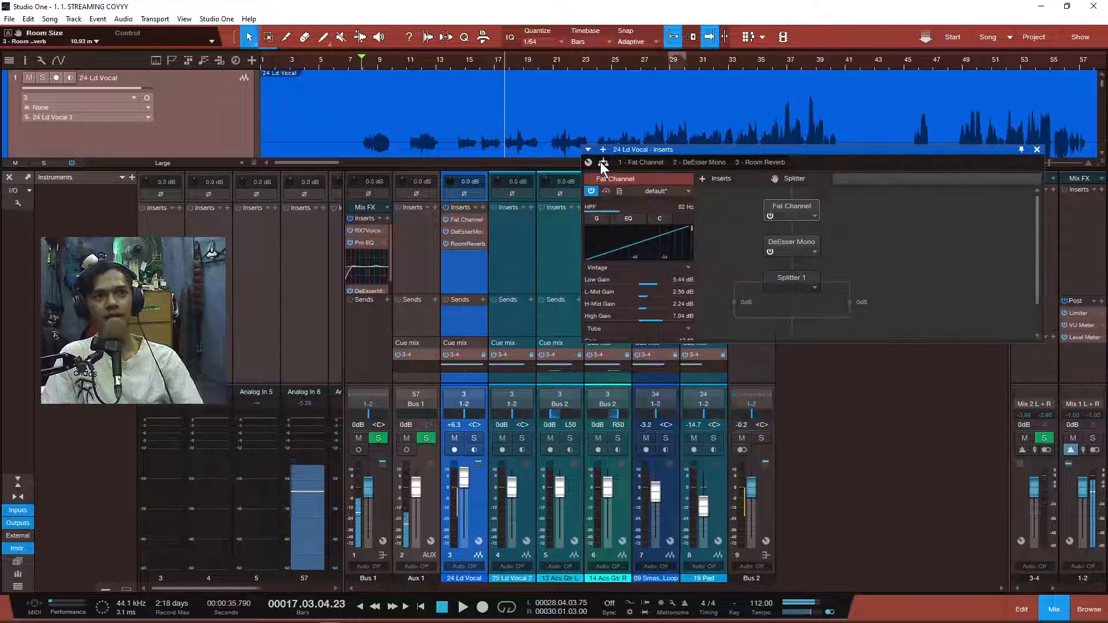
{"action": "left_click", "coordinate": [807, 280]}
{"action": "left_click", "coordinate": [815, 288]}
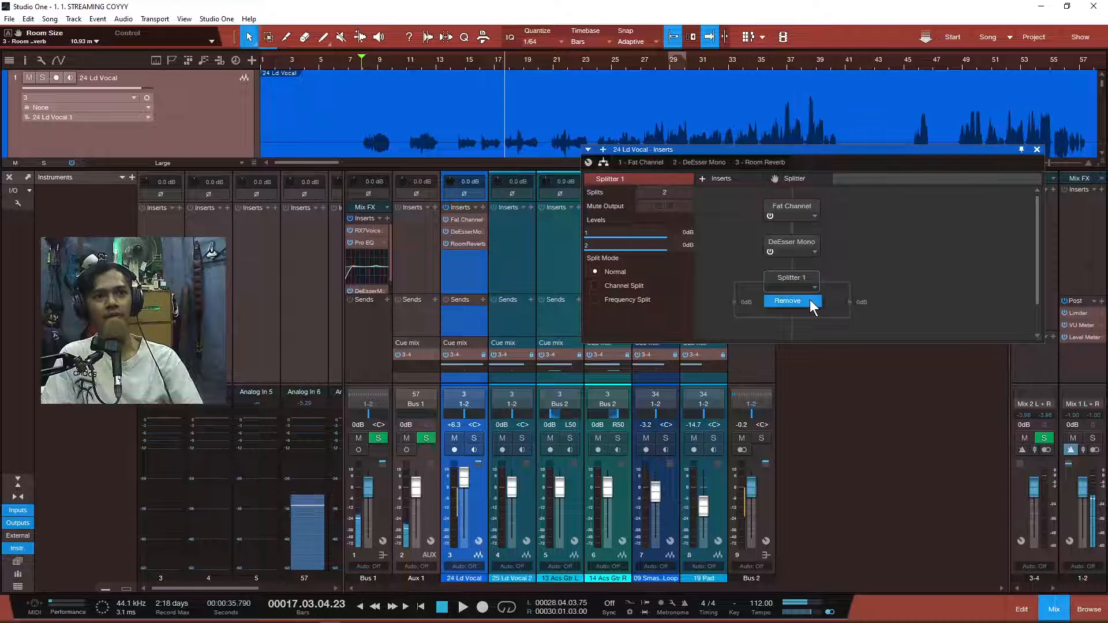
{"action": "left_click", "coordinate": [809, 300]}
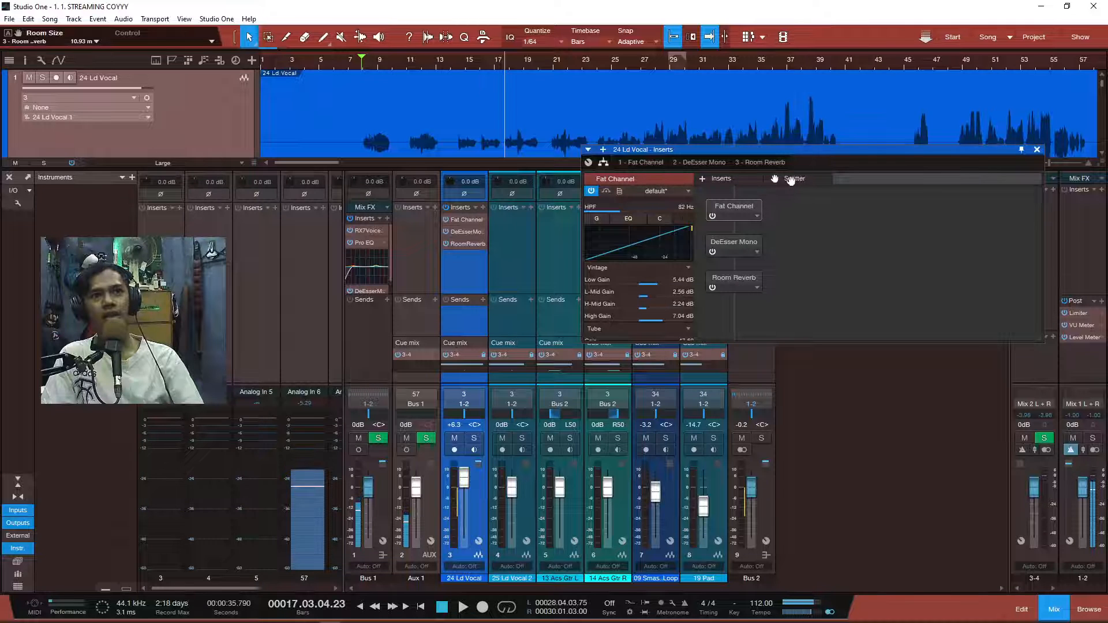
Insert a splitter between DeEsser Mono and Room Reverb, audition it, and move Room Reverb onto the splitter's second branch
{"action": "left_click_drag", "start_coordinate": [791, 180], "coordinate": [728, 265]}
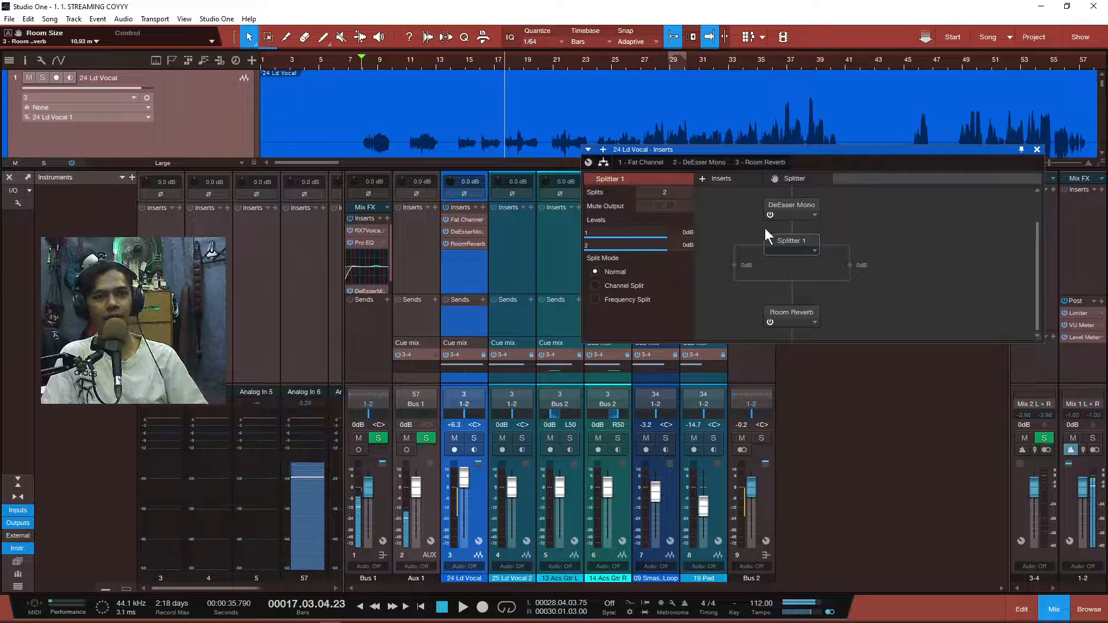
{"action": "key", "text": "space"}
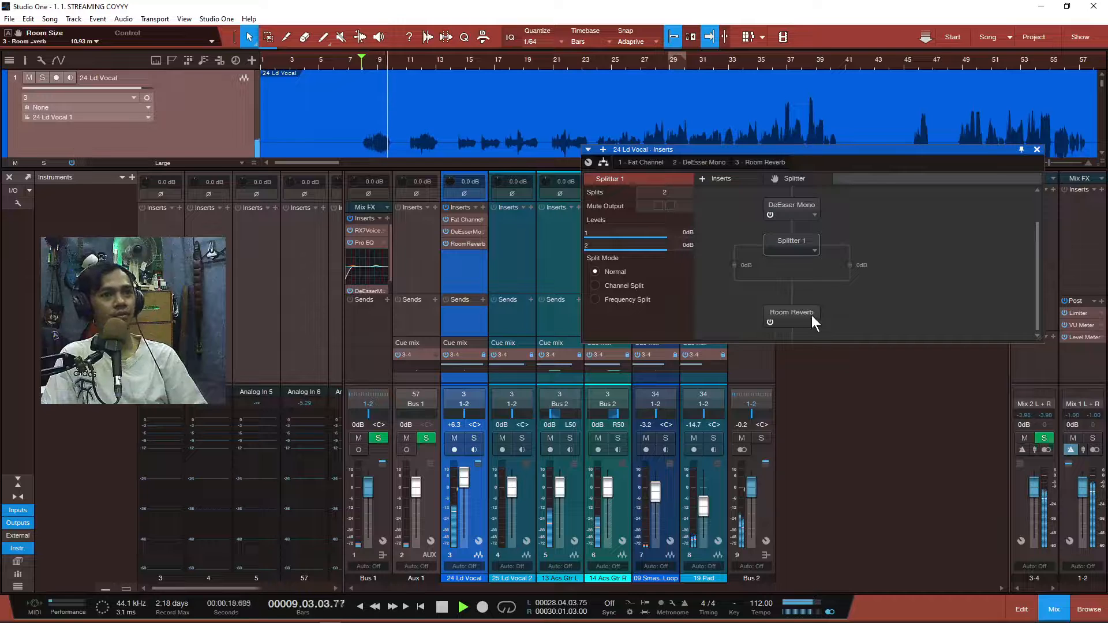
{"action": "key", "text": "space"}
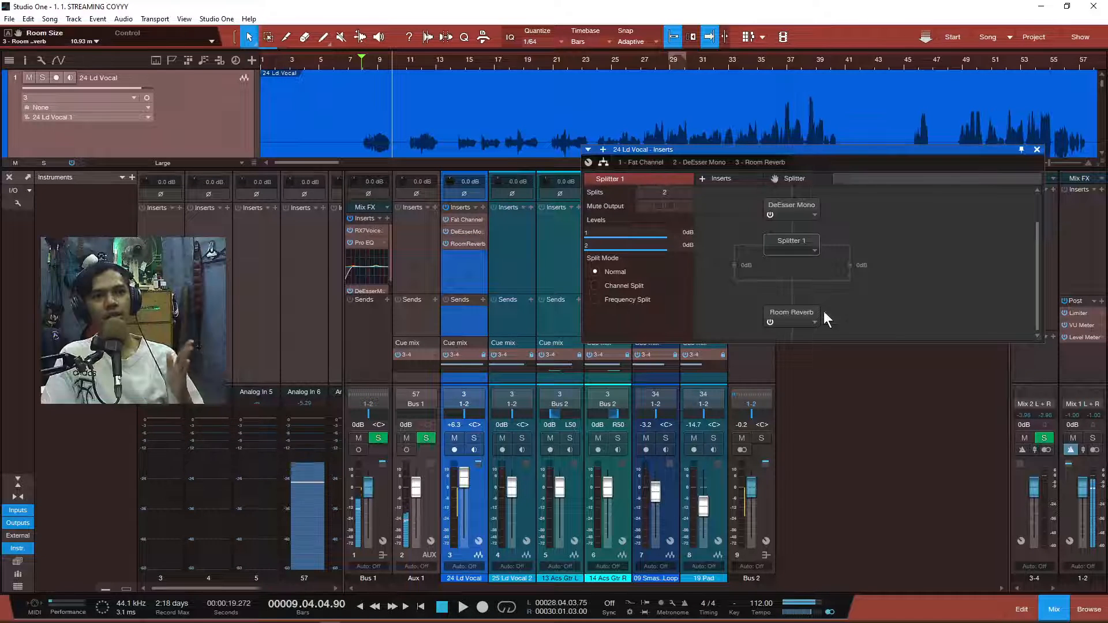
{"action": "left_click_drag", "start_coordinate": [795, 314], "coordinate": [848, 269]}
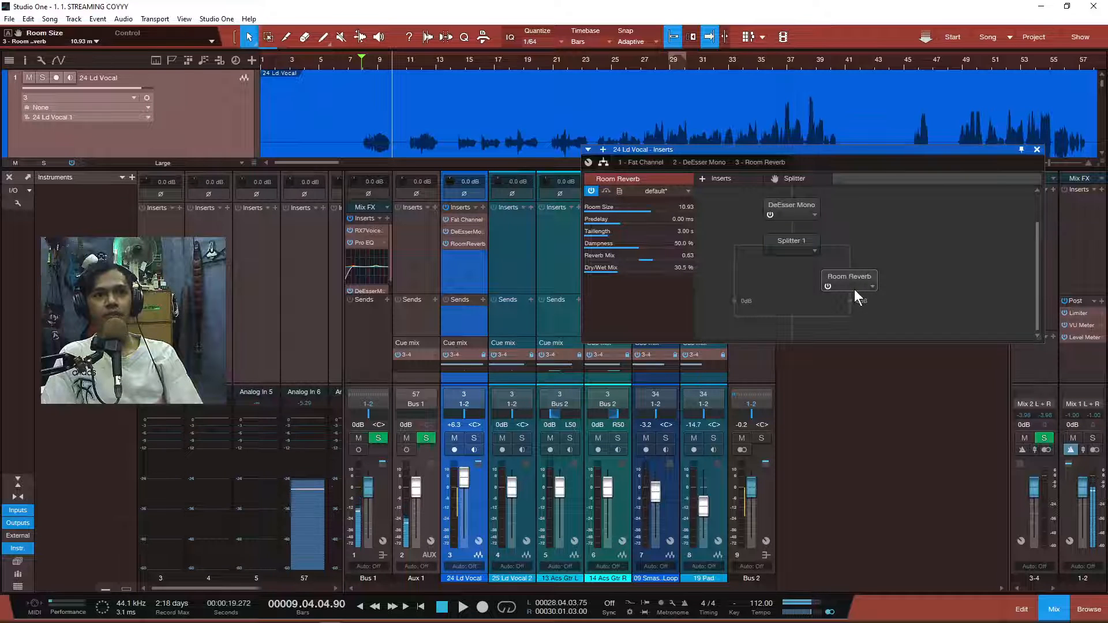
{"action": "left_click_drag", "start_coordinate": [794, 178], "coordinate": [860, 253]}
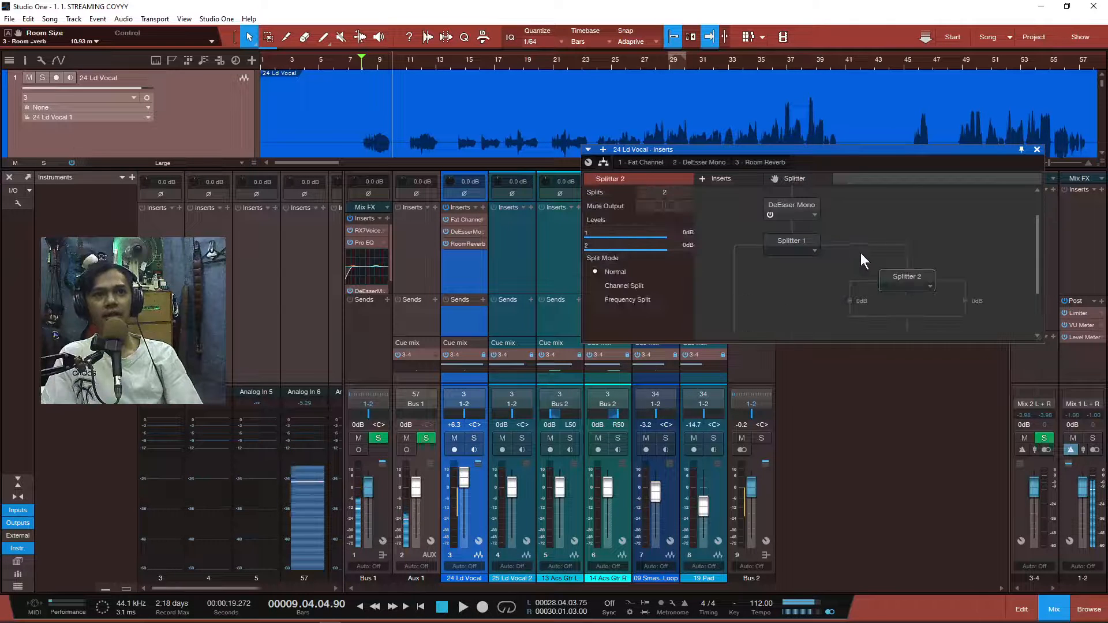
{"action": "left_click", "coordinate": [931, 286]}
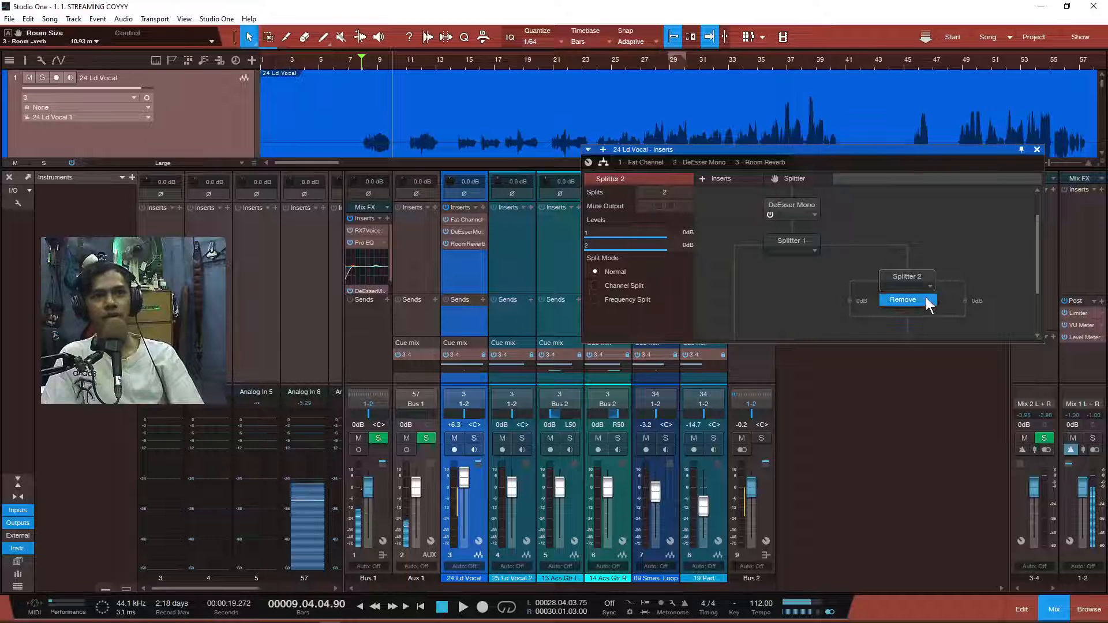
{"action": "left_click", "coordinate": [924, 297]}
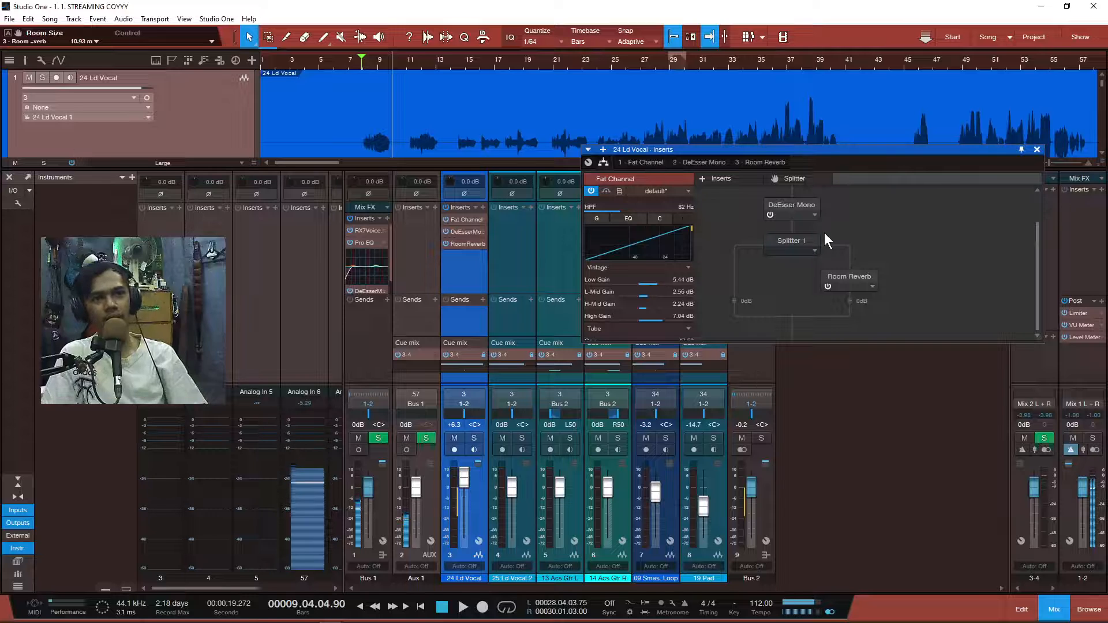
Audition the lead vocal with Room Reverb on the splitter's second branch
{"action": "key", "text": "space"}
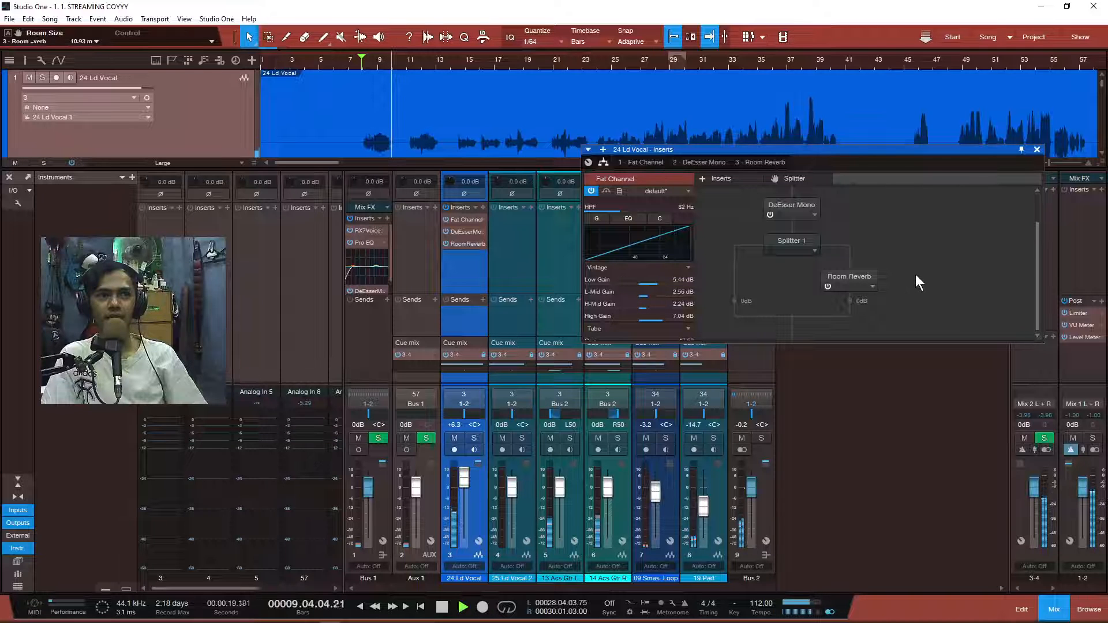
{"action": "key", "text": "space"}
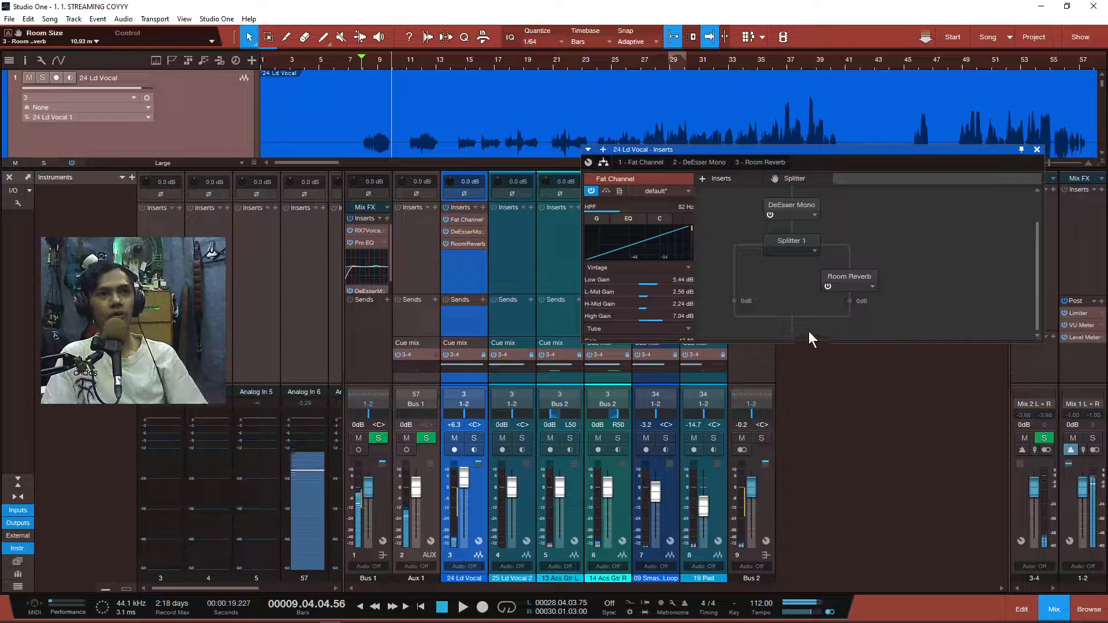
{"action": "left_click", "coordinate": [483, 207]}
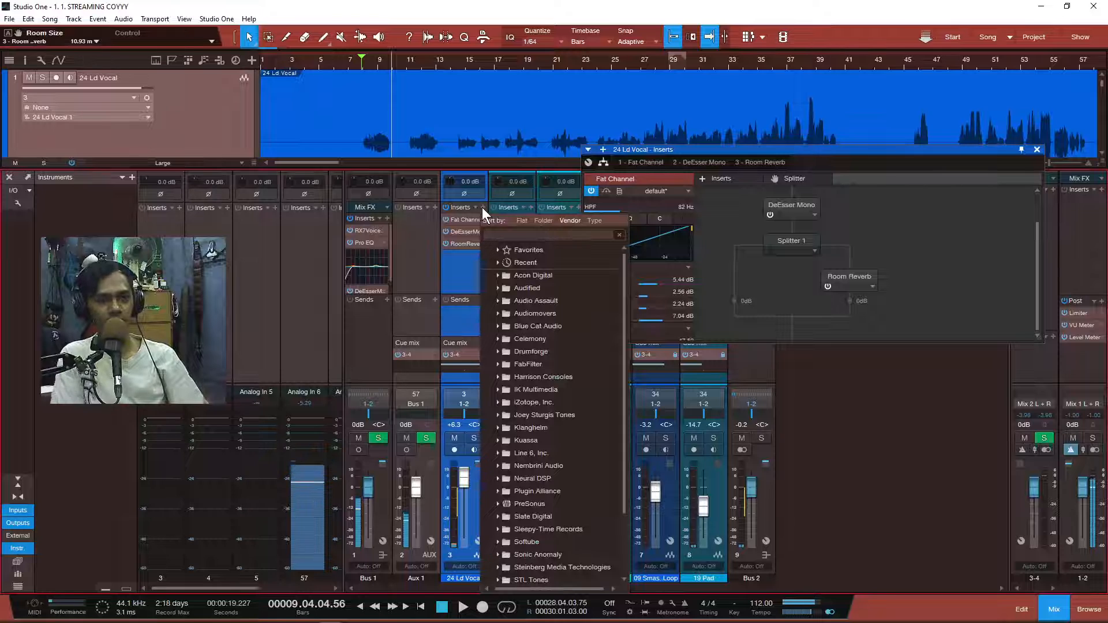
{"action": "type", "text": "r"}
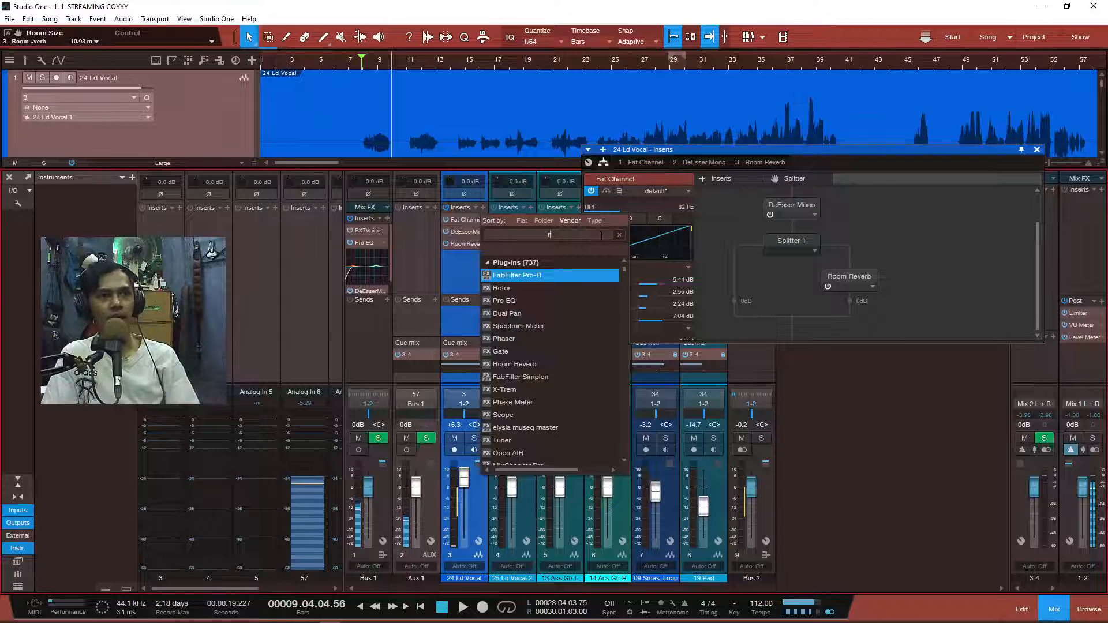
{"action": "left_click", "coordinate": [379, 348]}
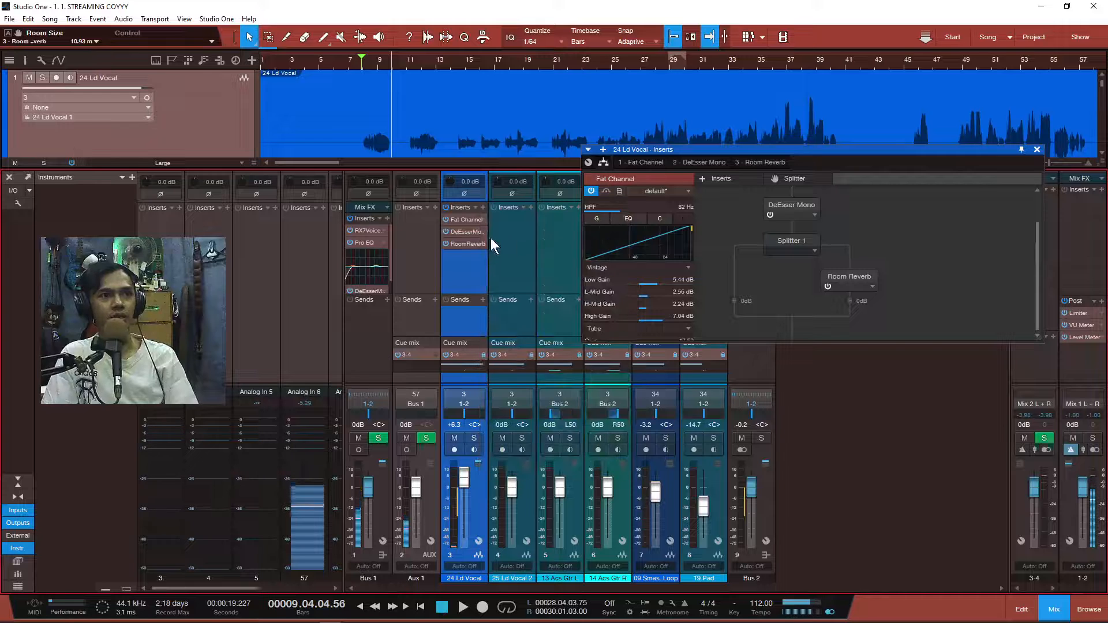
Duplicate Room Reverb in the 24 Ld Vocal inserts and show the whole insert routing in an enlarged window
{"action": "mouse_move", "coordinate": [475, 243]}
{"action": "left_mouse_down"}
{"action": "mouse_move", "coordinate": [517, 244]}
{"action": "mouse_move", "coordinate": [514, 229]}
{"action": "mouse_move", "coordinate": [495, 260]}
{"action": "mouse_move", "coordinate": [472, 258]}
{"action": "left_mouse_up"}
{"action": "left_click", "coordinate": [602, 164]}
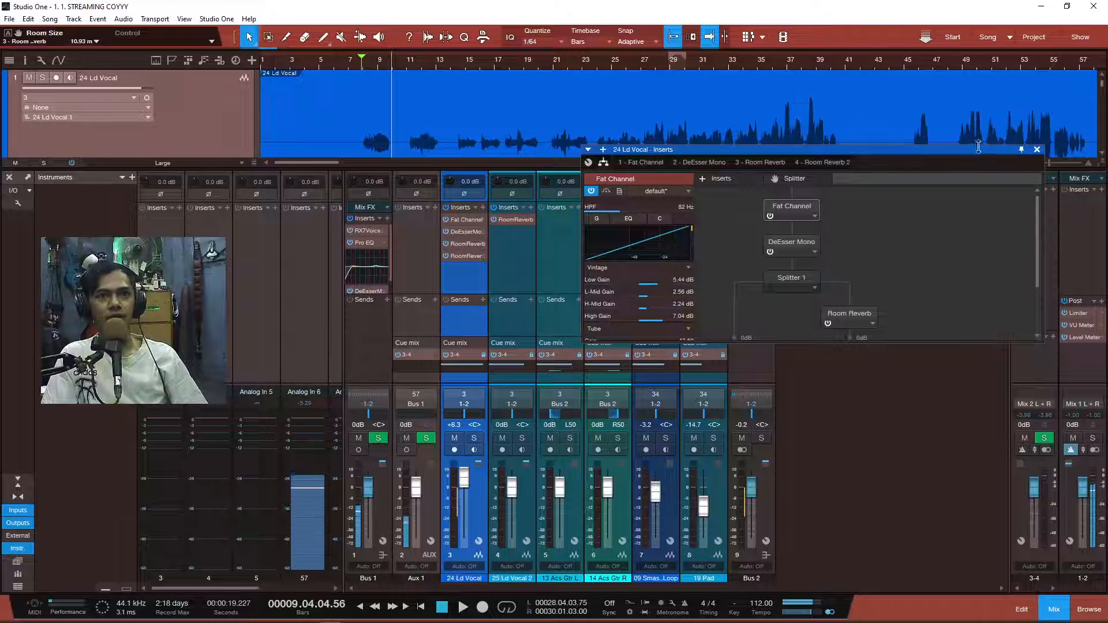
{"action": "left_click_drag", "start_coordinate": [957, 343], "coordinate": [941, 526]}
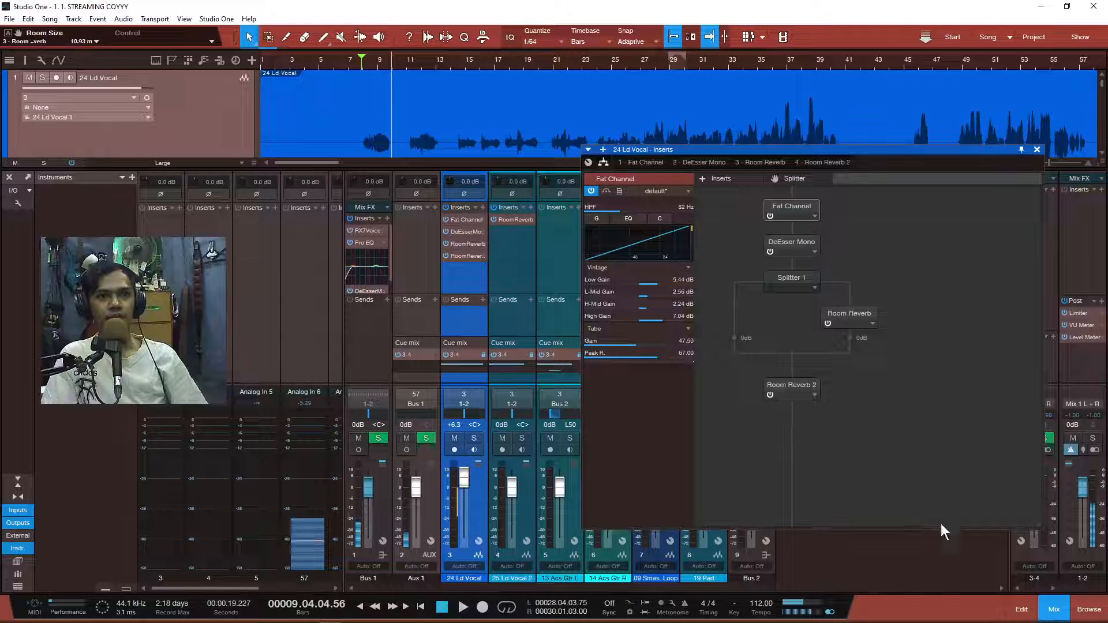
Deactivate both Room Reverbs and move Room Reverb 2 between DeEsser Mono and Splitter 1
{"action": "left_click", "coordinate": [772, 394]}
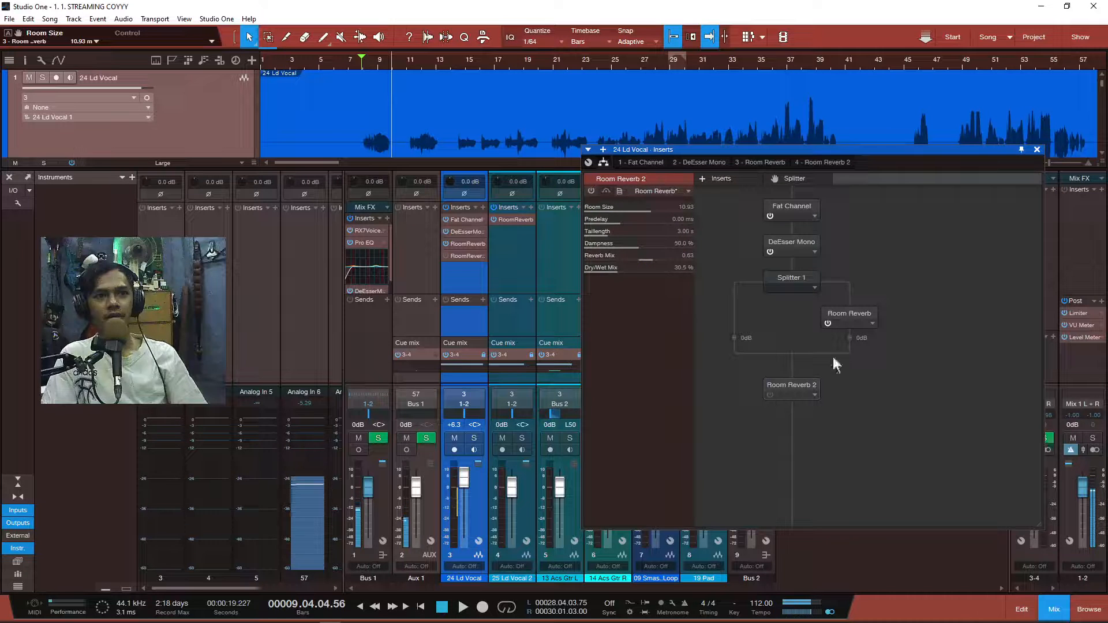
{"action": "left_click", "coordinate": [827, 324]}
{"action": "left_click_drag", "start_coordinate": [795, 388], "coordinate": [792, 264]}
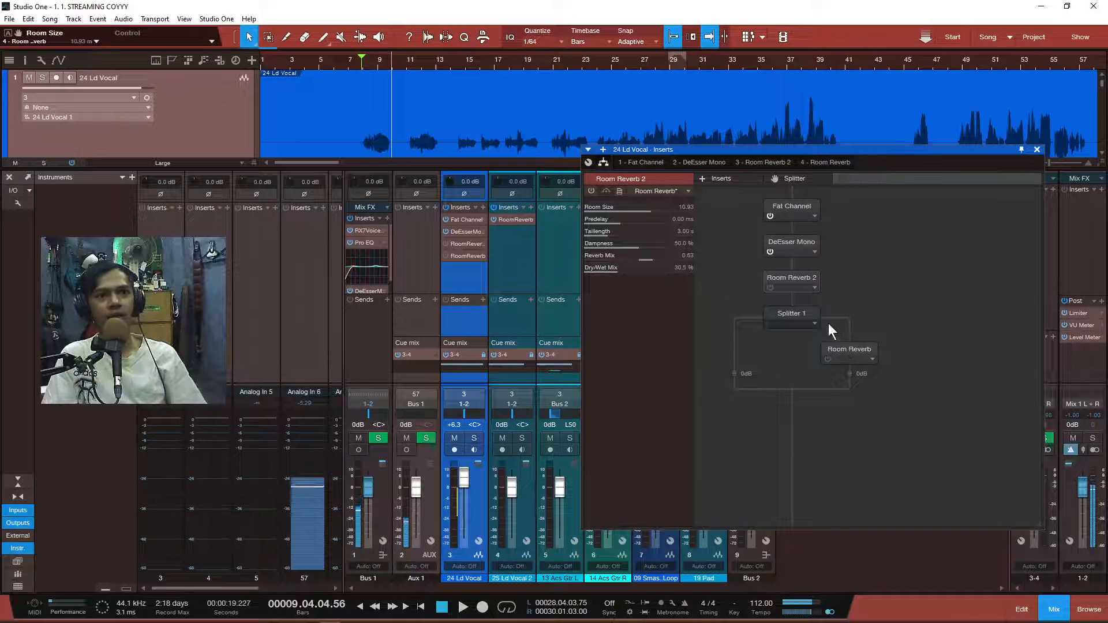
Activate Room Reverb 2 on its own and audition the vocal with the reverb in series
{"action": "left_click", "coordinate": [770, 287]}
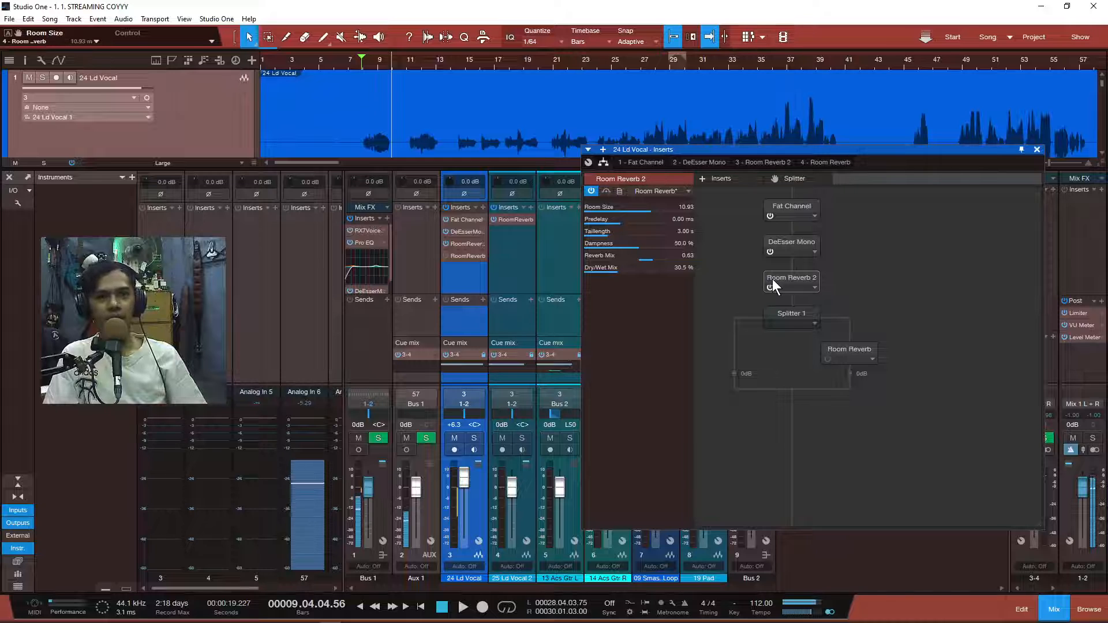
{"action": "key", "text": "space"}
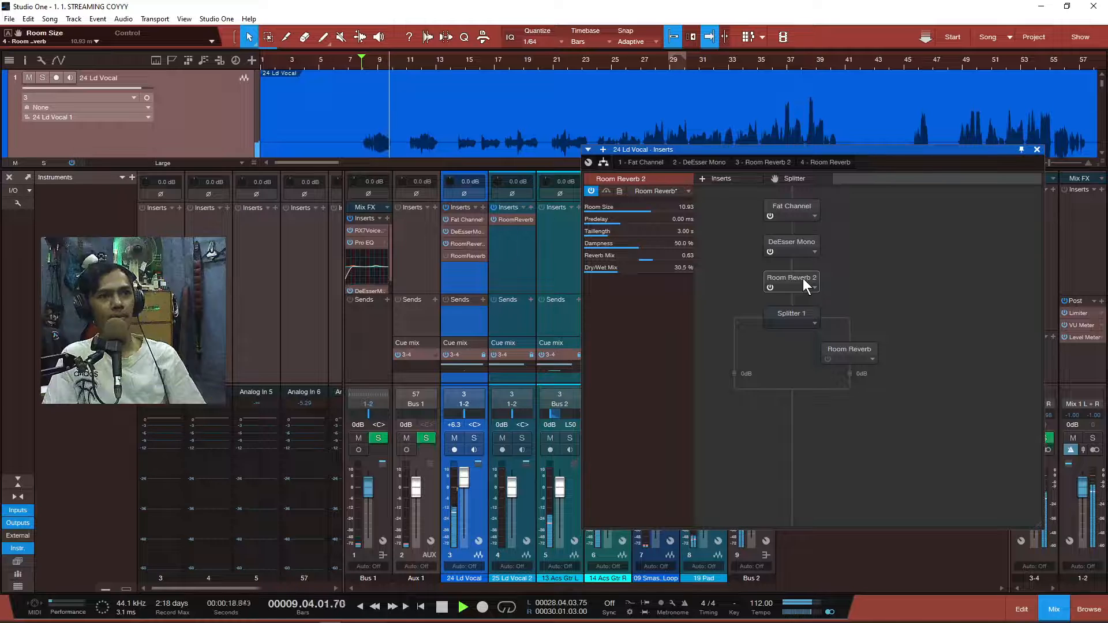
{"action": "key", "text": "space"}
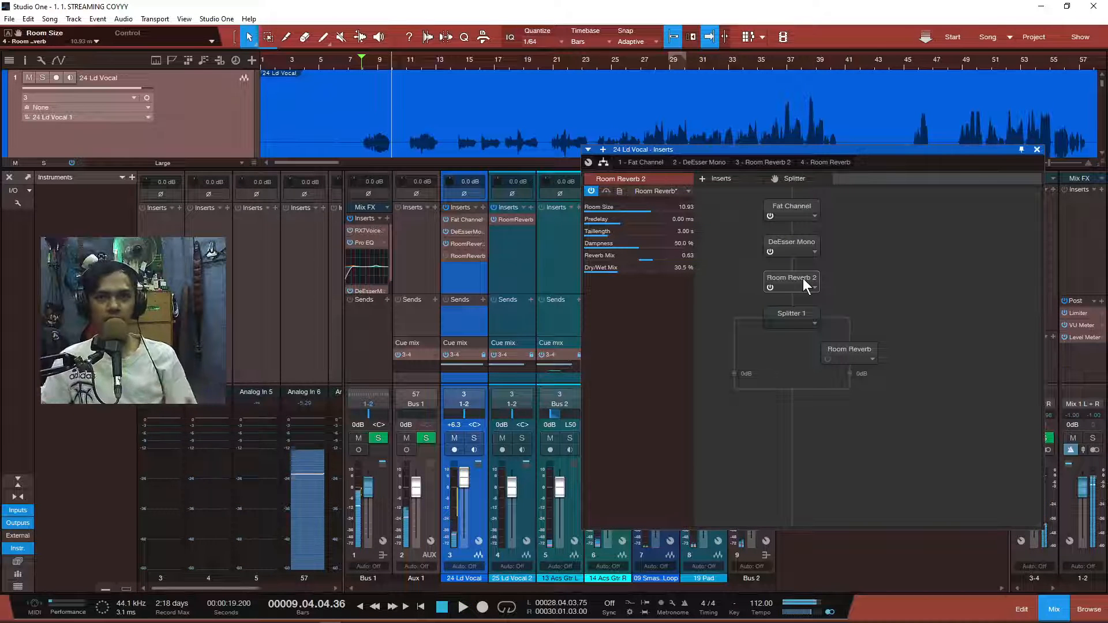
Deactivate Room Reverb 2, activate the Room Reverb on the splitter's branch, and audition the parallel reverb
{"action": "left_click", "coordinate": [770, 287]}
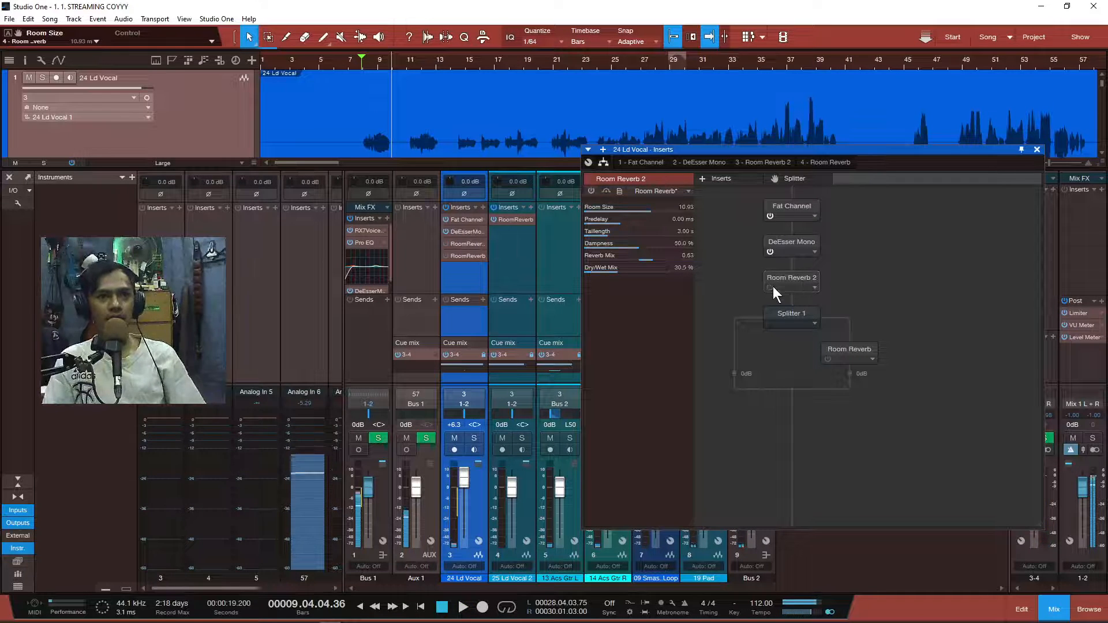
{"action": "left_click", "coordinate": [827, 360]}
{"action": "key", "text": "space"}
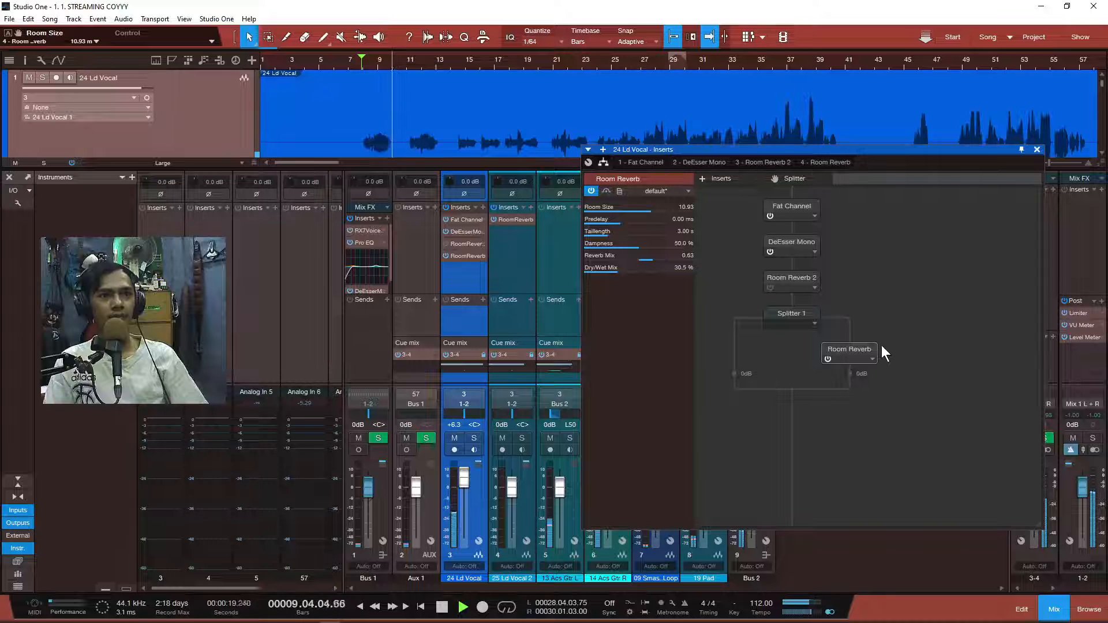
{"action": "key", "text": "space"}
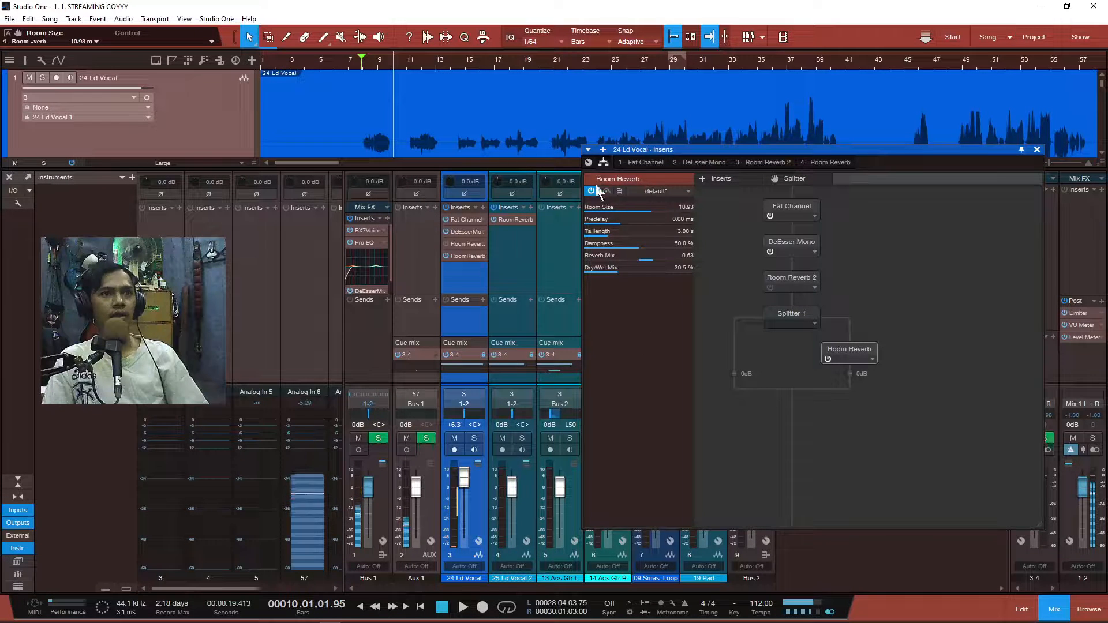
Add a Pro EQ to the vocal inserts and place it after Room Reverb on the splitter's second branch
{"action": "left_click", "coordinate": [723, 178]}
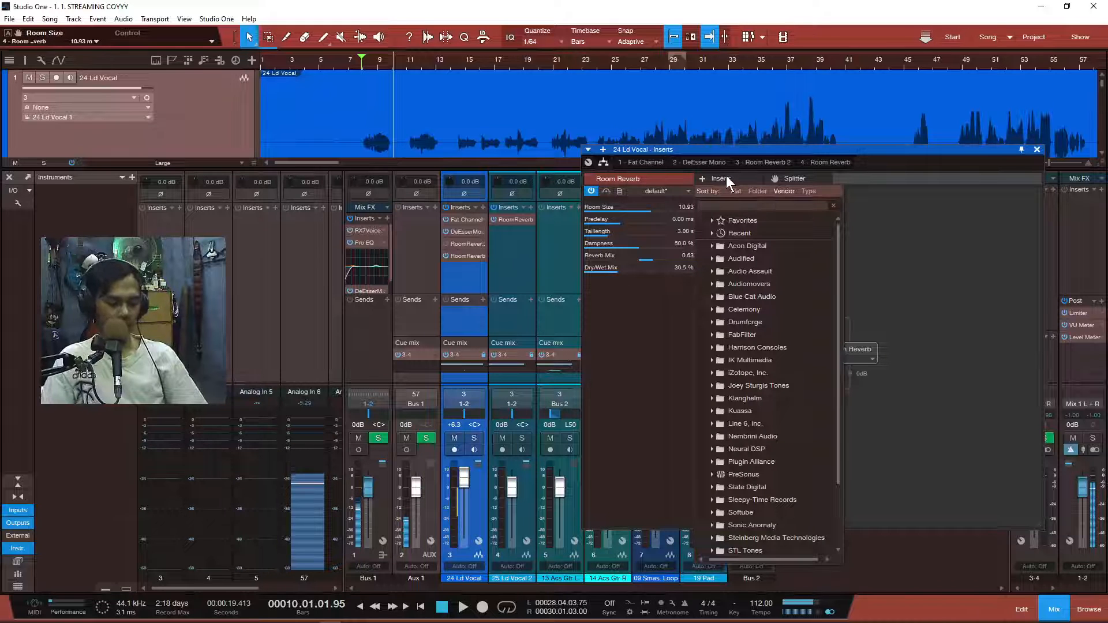
{"action": "type", "text": "eq"}
{"action": "key", "text": "Return"}
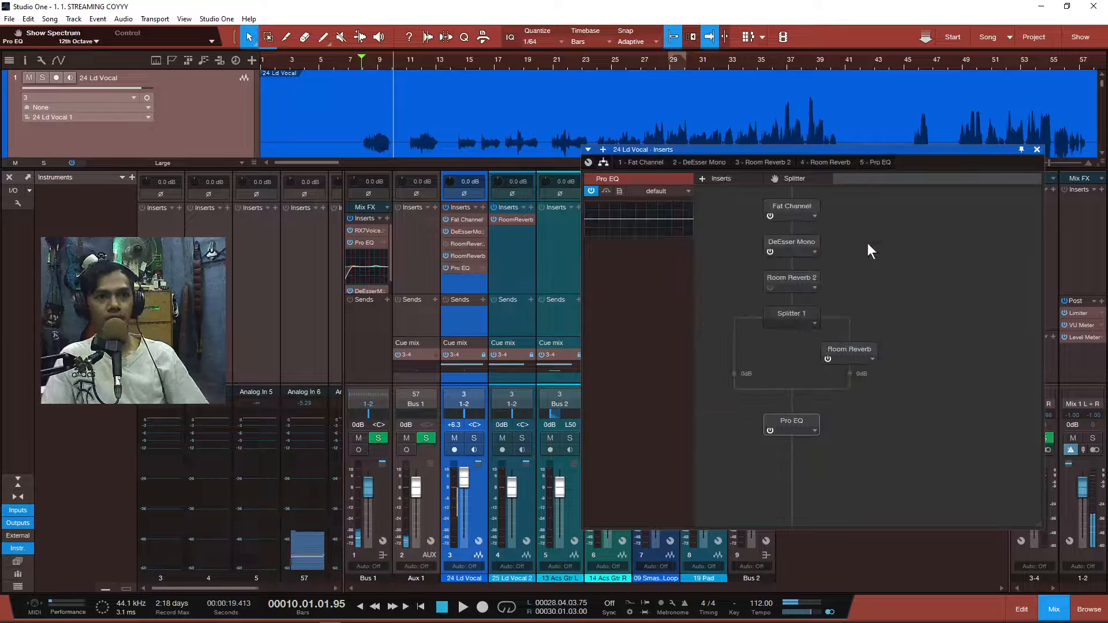
{"action": "left_click_drag", "start_coordinate": [803, 420], "coordinate": [846, 389]}
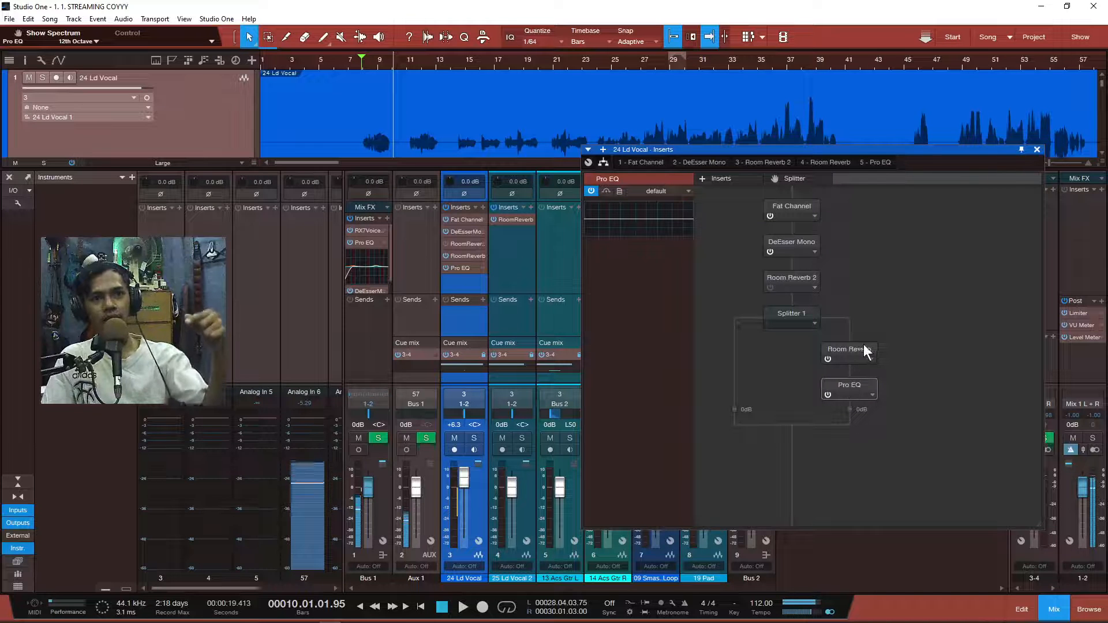
Enable the low cut of the branch's Pro EQ and set its frequency to 700 Hz
{"action": "double_click", "coordinate": [858, 384]}
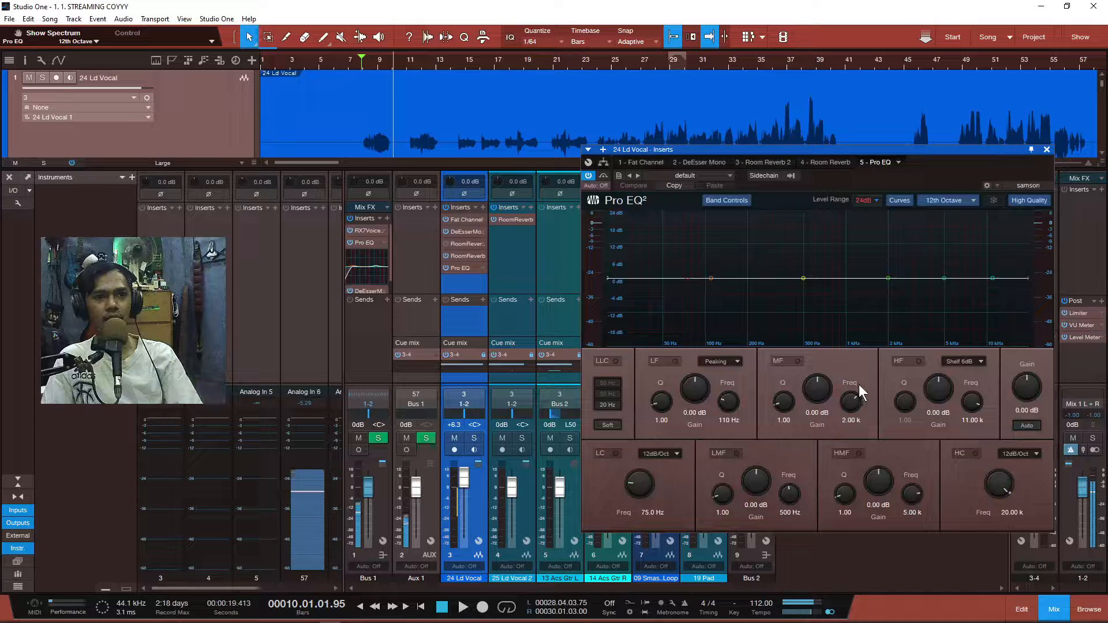
{"action": "left_click", "coordinate": [616, 454]}
{"action": "left_click", "coordinate": [647, 512]}
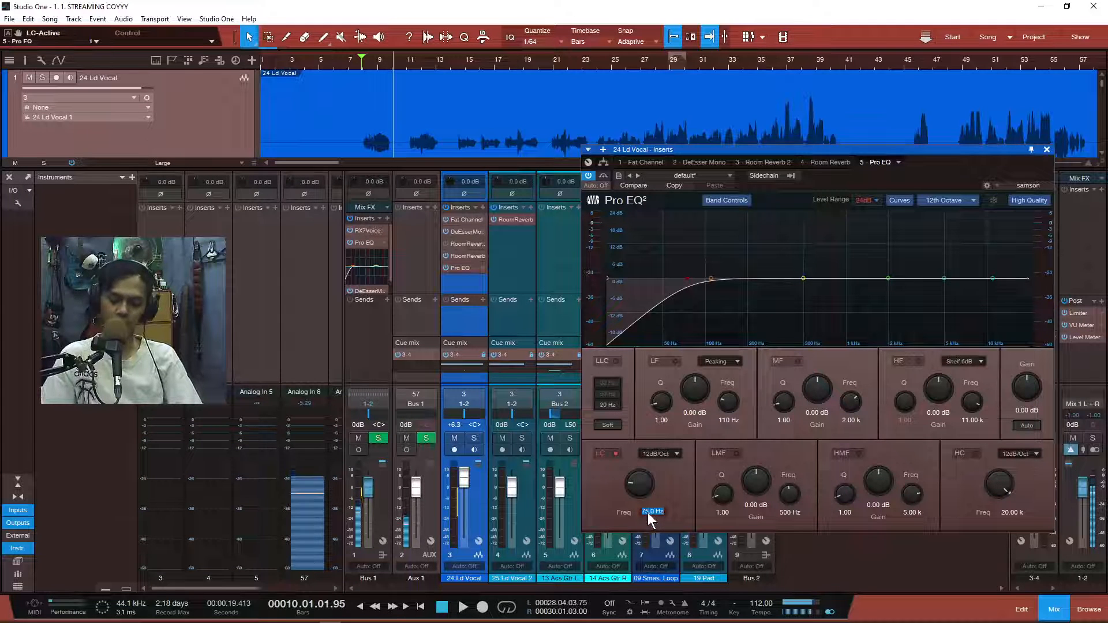
{"action": "type", "text": "700"}
{"action": "key", "text": "Return"}
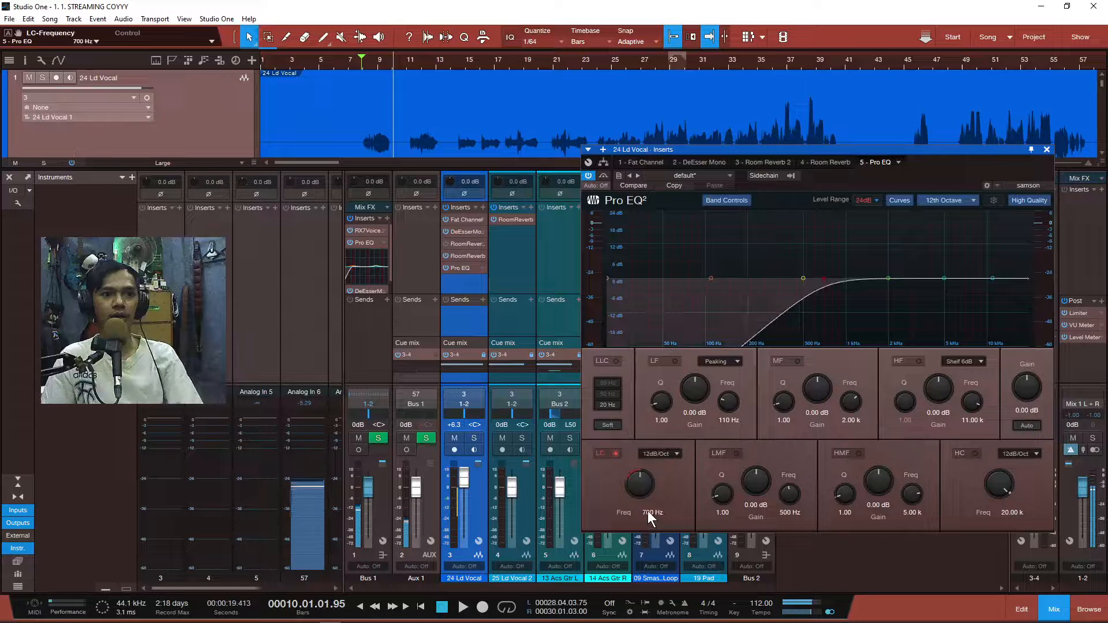
Enable the Pro EQ high cut at 8 kHz and close the plug-in window
{"action": "left_click", "coordinate": [1008, 514]}
{"action": "type", "text": "80"}
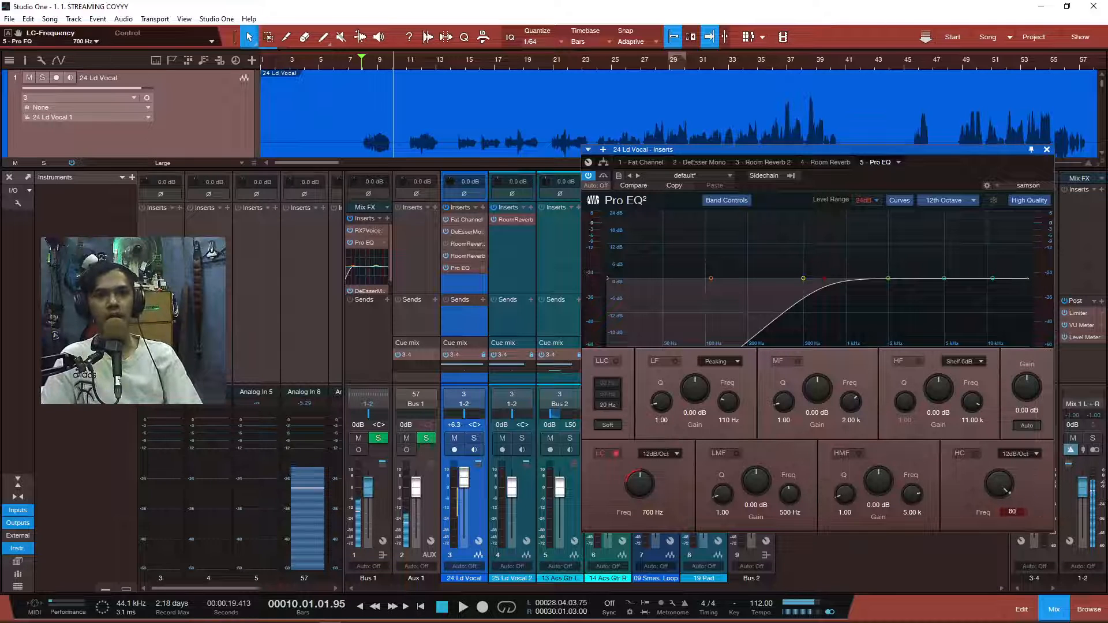
{"action": "type", "text": "00"}
{"action": "key", "text": "Return"}
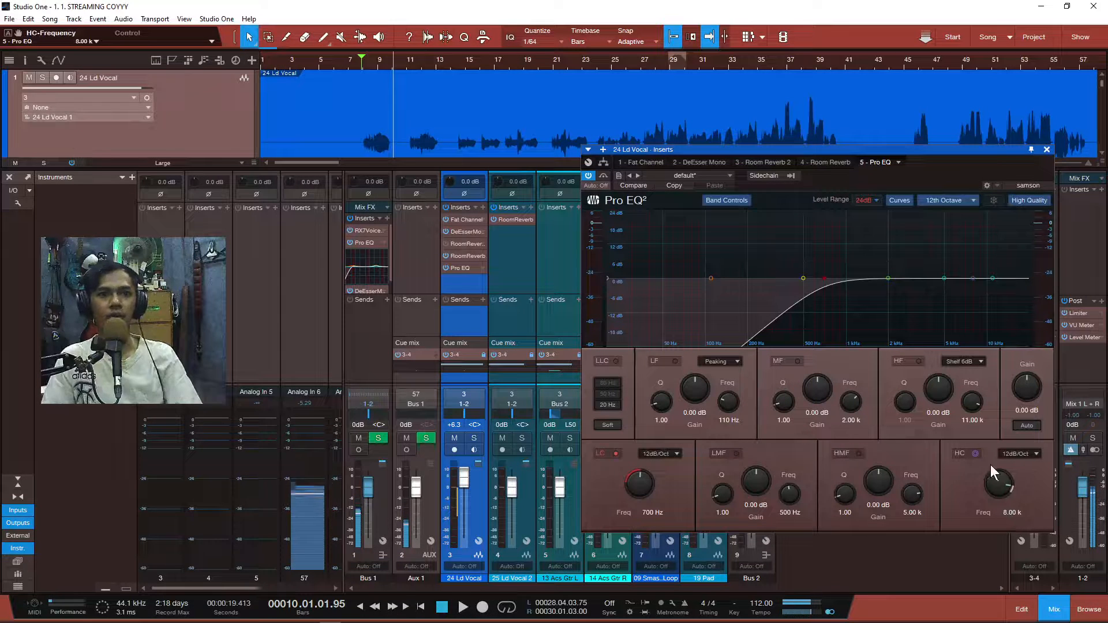
{"action": "left_click", "coordinate": [976, 454]}
{"action": "left_click", "coordinate": [1047, 149]}
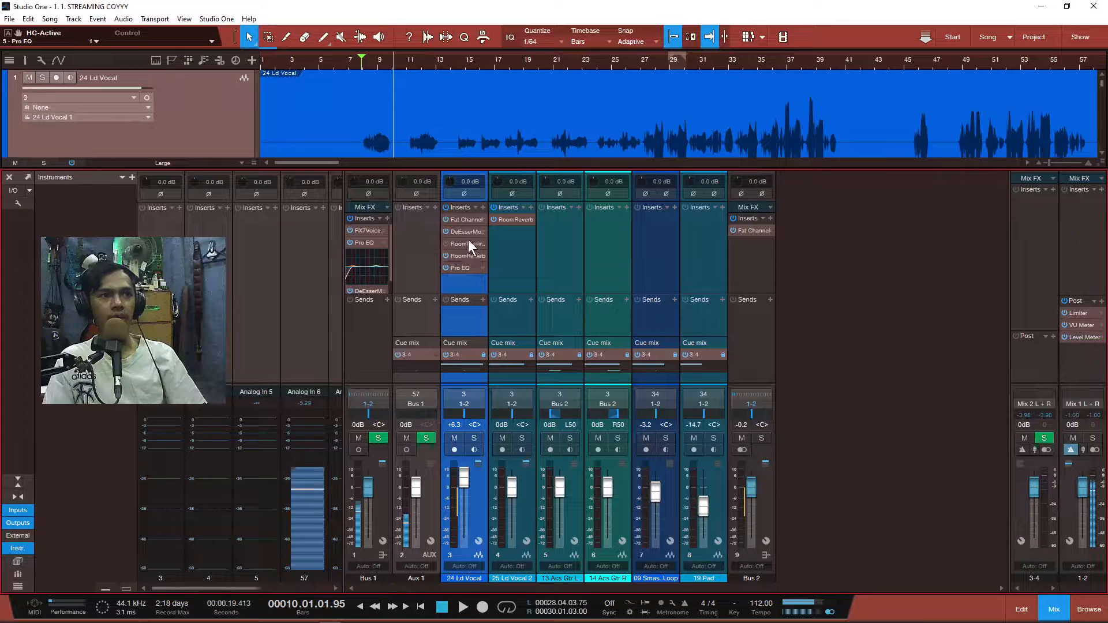
Show the 24 Ld Vocal insert routing and audition the parallel reverb filtered by Pro EQ
{"action": "left_click", "coordinate": [465, 258]}
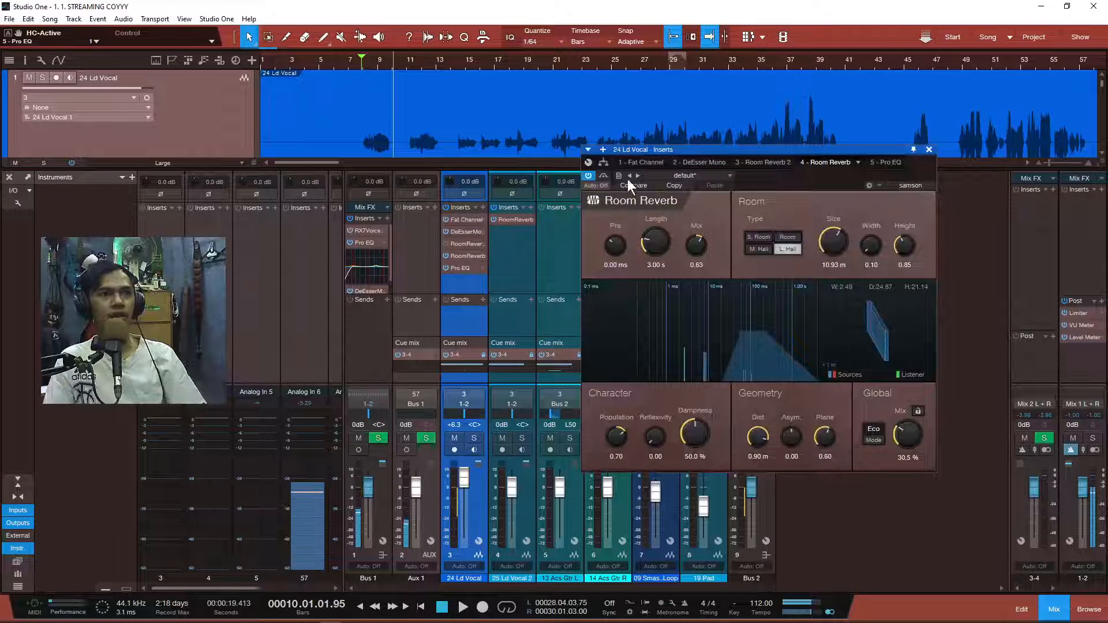
{"action": "left_click", "coordinate": [603, 163]}
{"action": "key", "text": "space"}
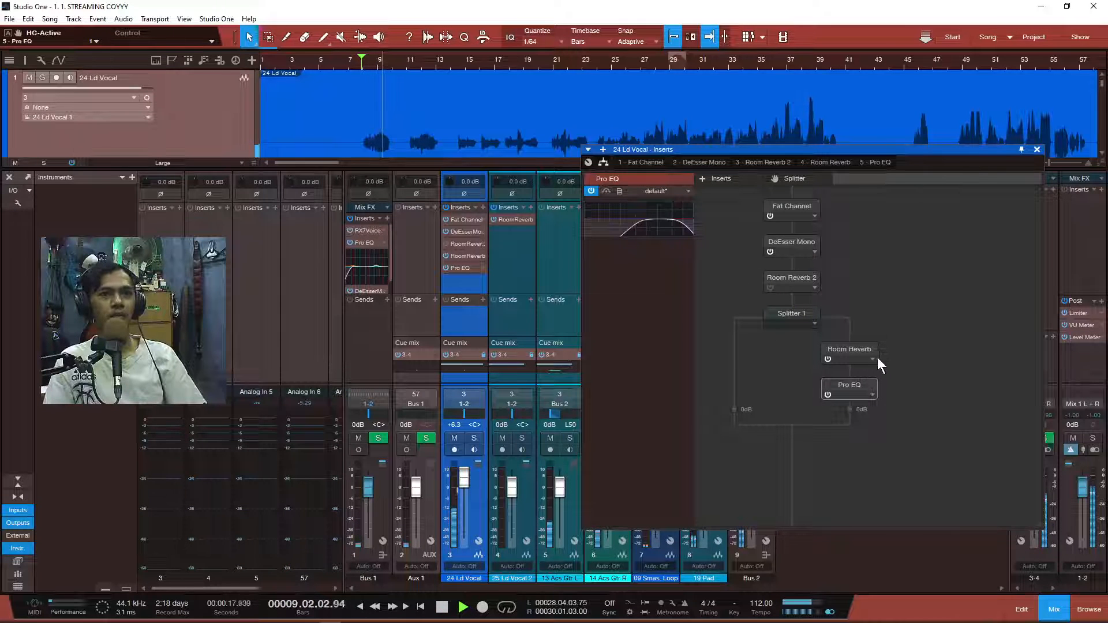
During playback, set the branch Room Reverb's global mix to 48.0%, then stop and return to the insert routing
{"action": "left_click", "coordinate": [847, 349]}
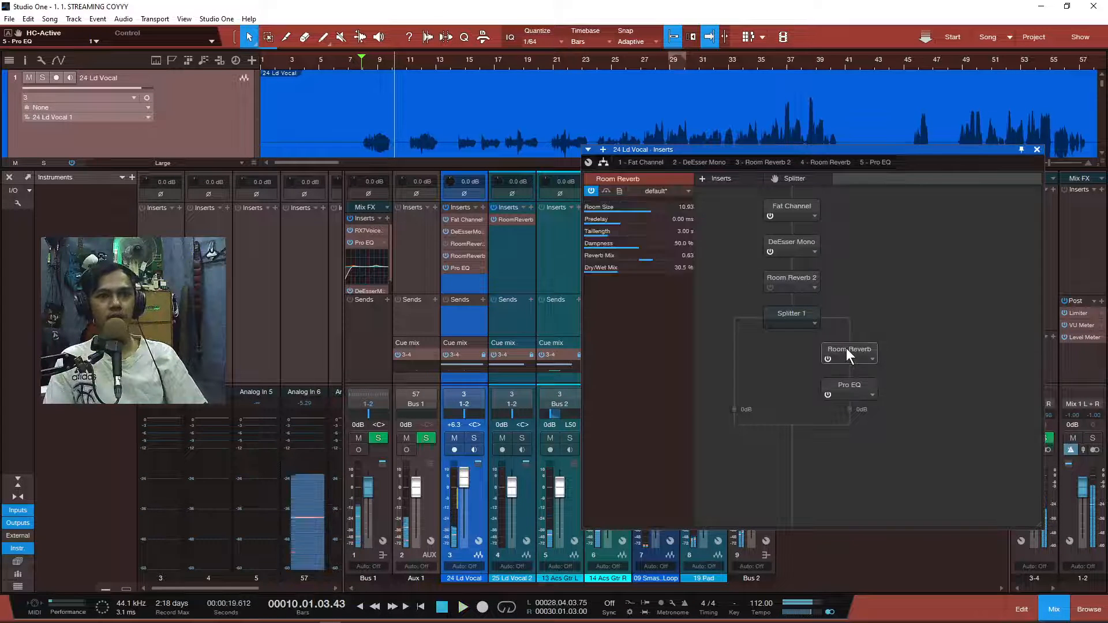
{"action": "double_click", "coordinate": [847, 349]}
{"action": "left_click_drag", "start_coordinate": [910, 442], "coordinate": [913, 437]}
{"action": "key", "text": "space"}
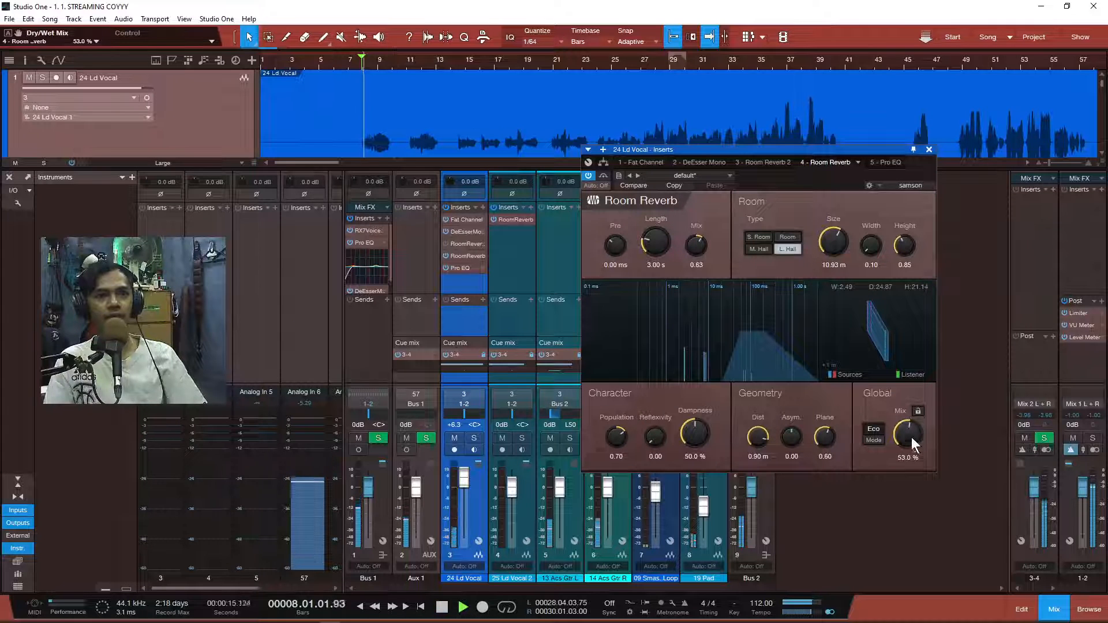
{"action": "left_click_drag", "start_coordinate": [861, 152], "coordinate": [625, 148]}
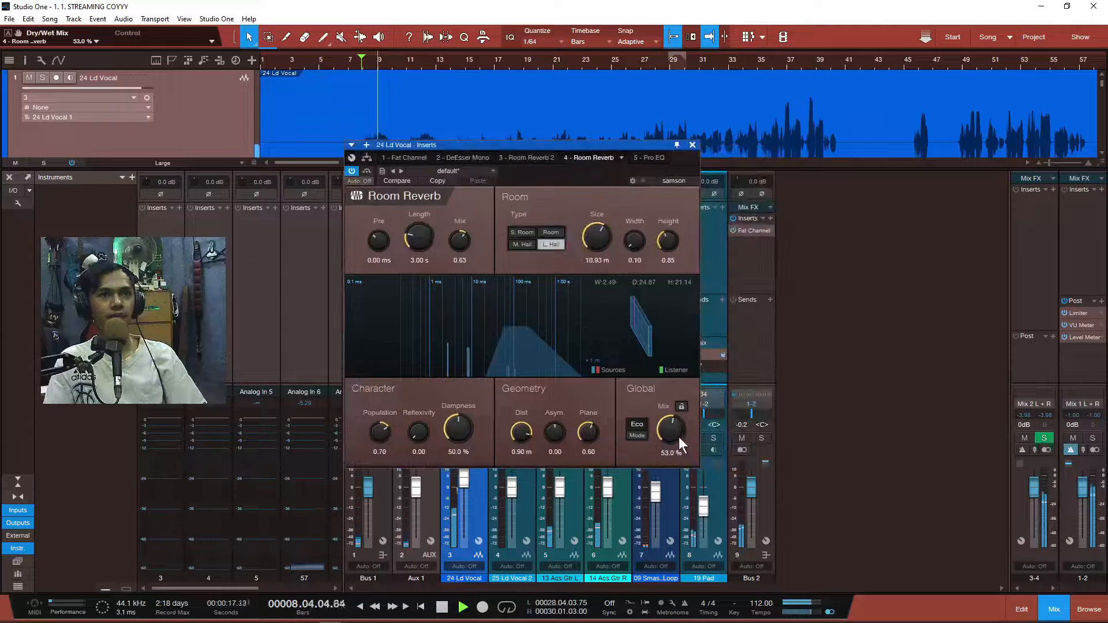
{"action": "left_click_drag", "start_coordinate": [679, 438], "coordinate": [684, 459]}
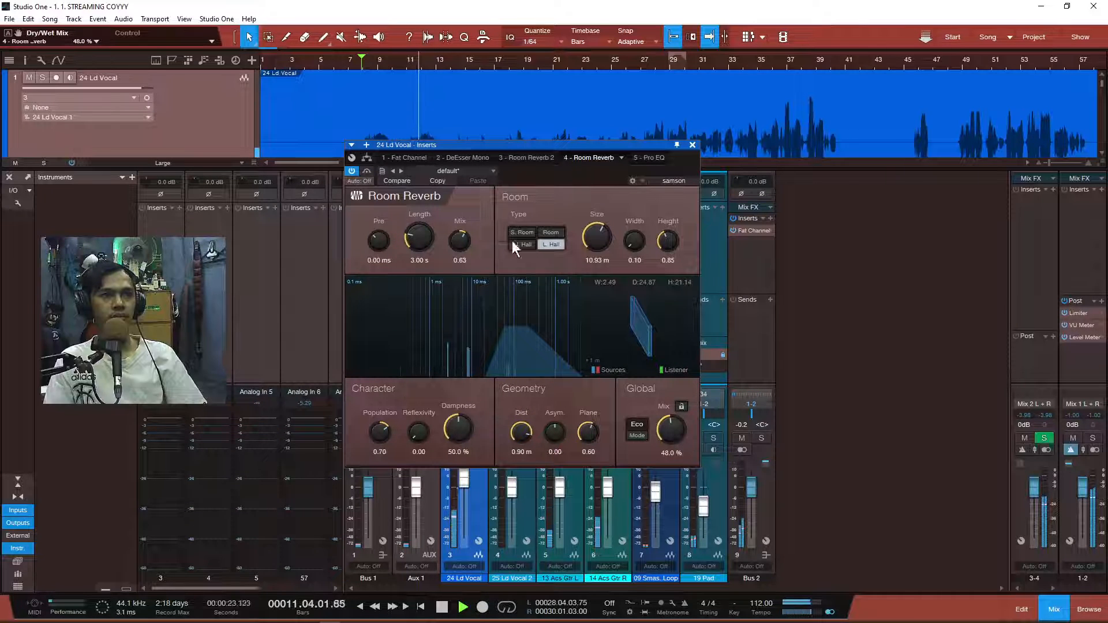
{"action": "key", "text": "space"}
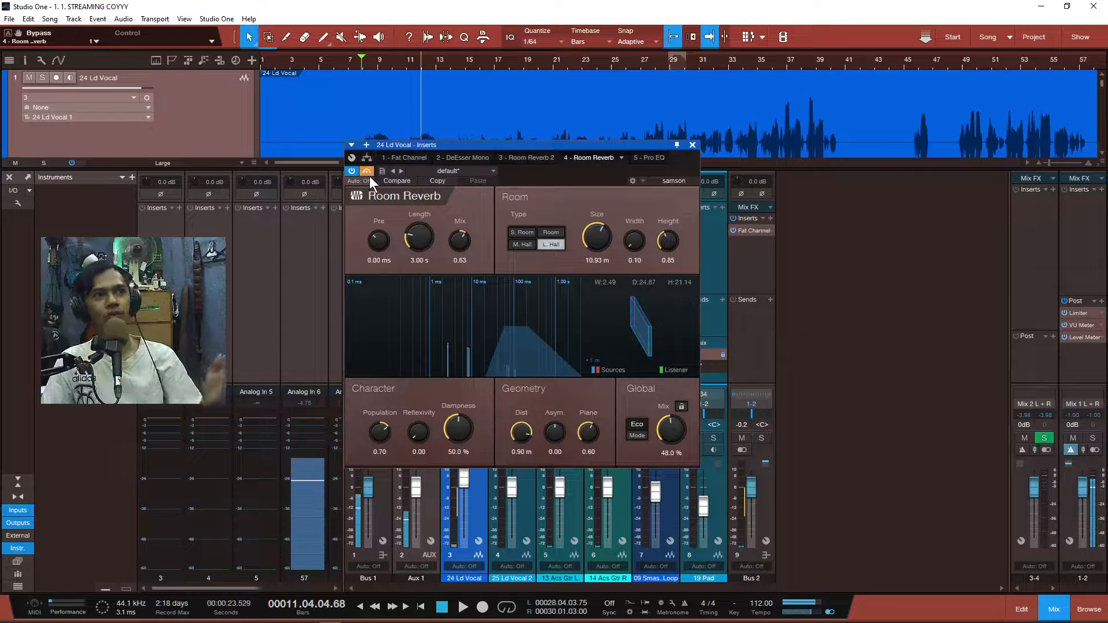
{"action": "left_click", "coordinate": [367, 157]}
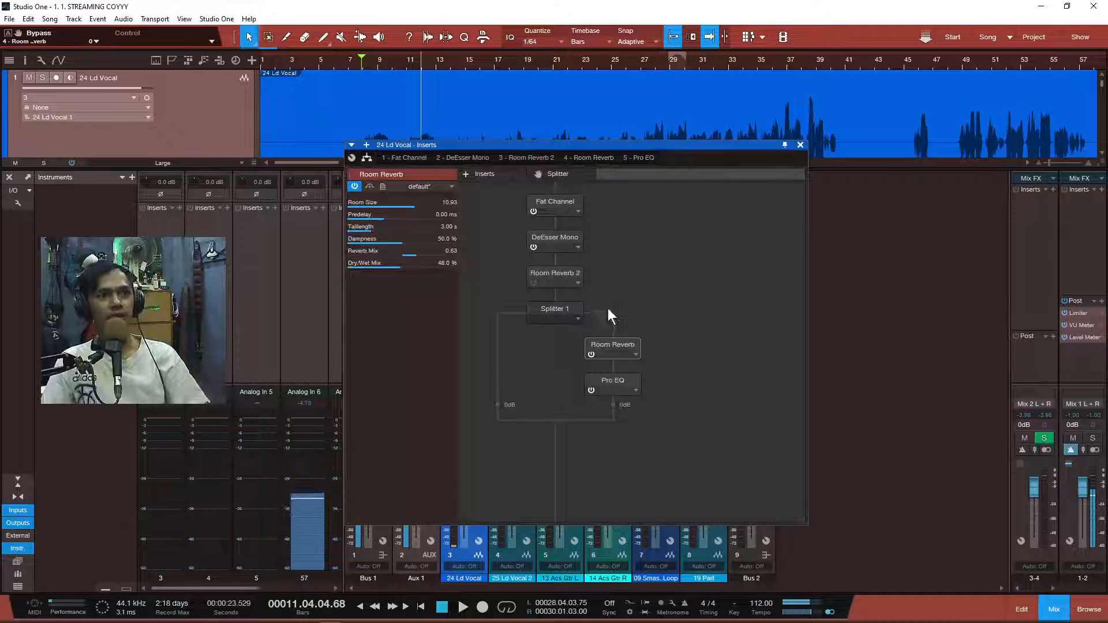
Add a Compressor to the 24 Ld Vocal inserts and place it in the splitter branch ahead of Room Reverb
{"action": "left_click", "coordinate": [481, 172]}
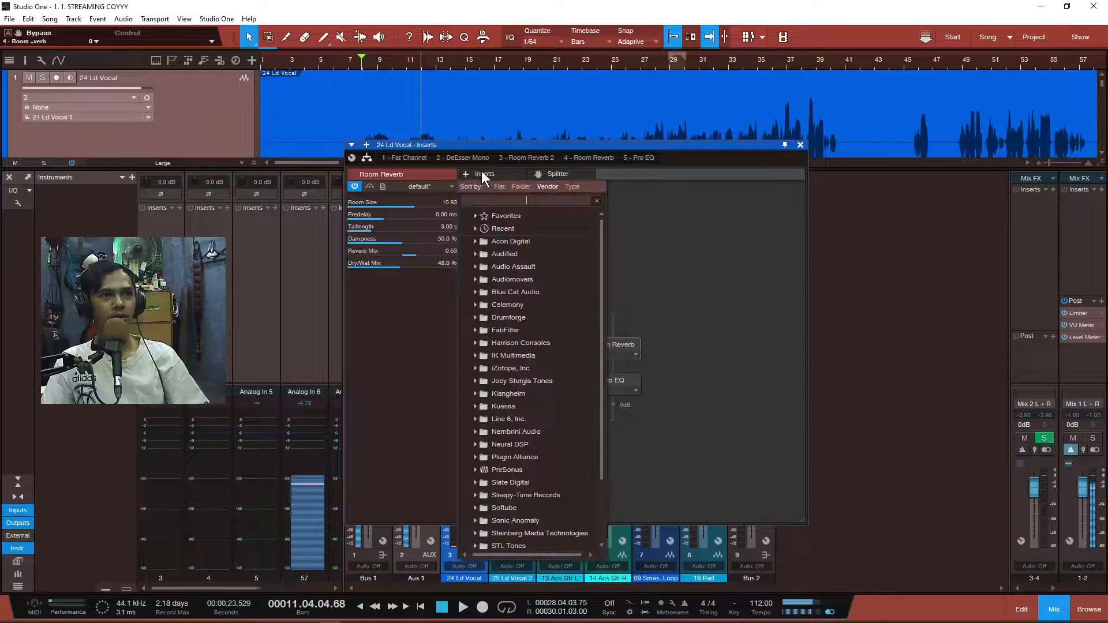
{"action": "type", "text": "comp"}
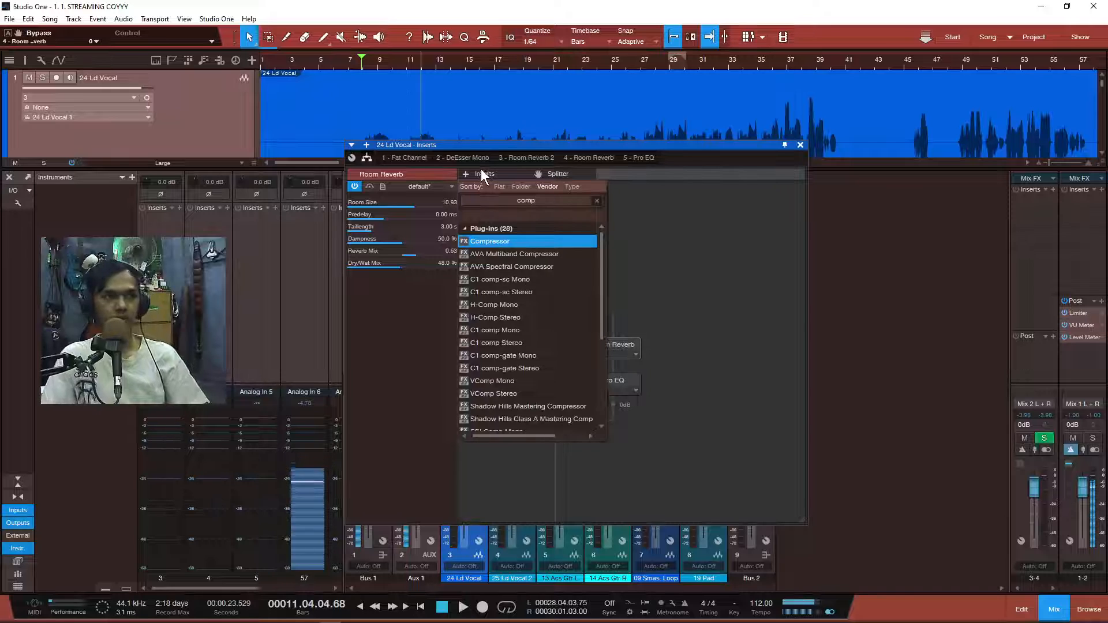
{"action": "double_click", "coordinate": [549, 240]}
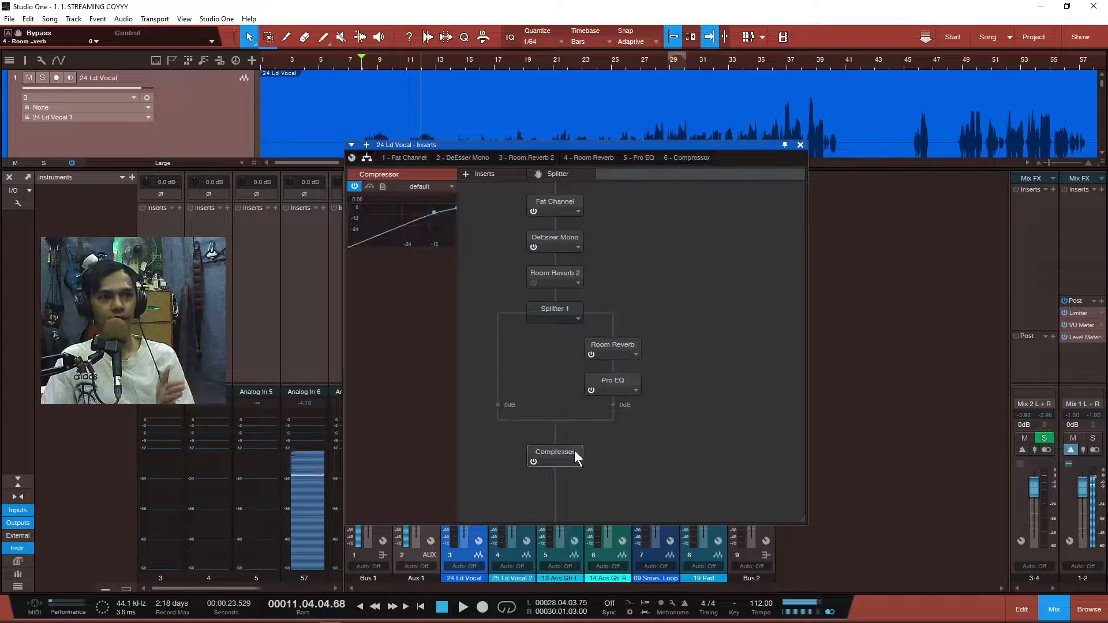
{"action": "left_click_drag", "start_coordinate": [574, 451], "coordinate": [617, 332]}
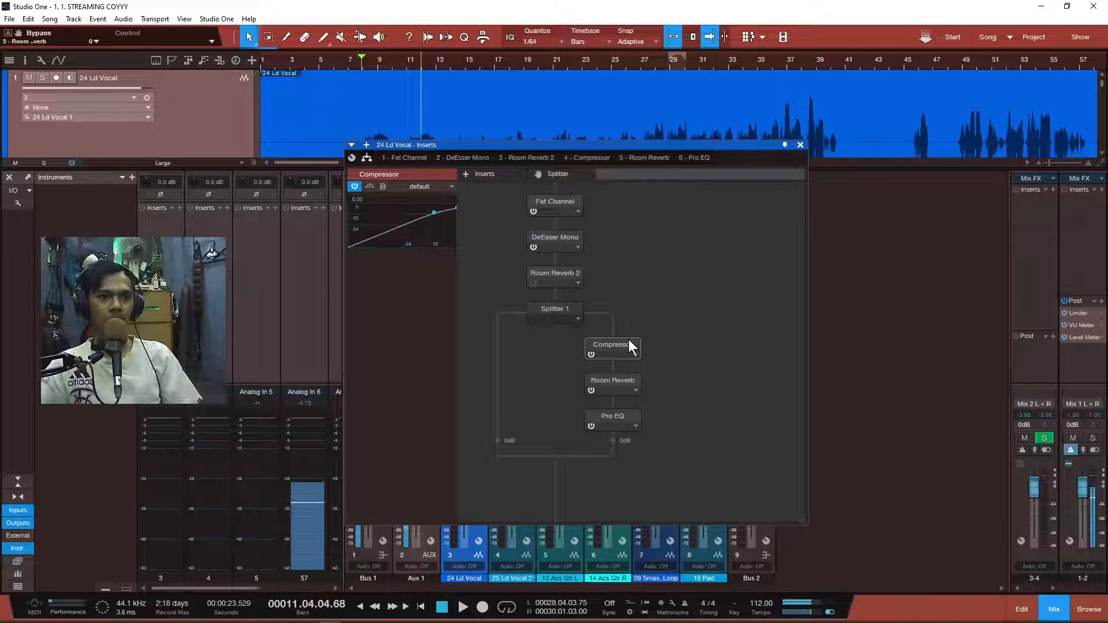
Set the branch Compressor's ratio to 6.0:1 and its attack to 0.10 ms
{"action": "double_click", "coordinate": [618, 343]}
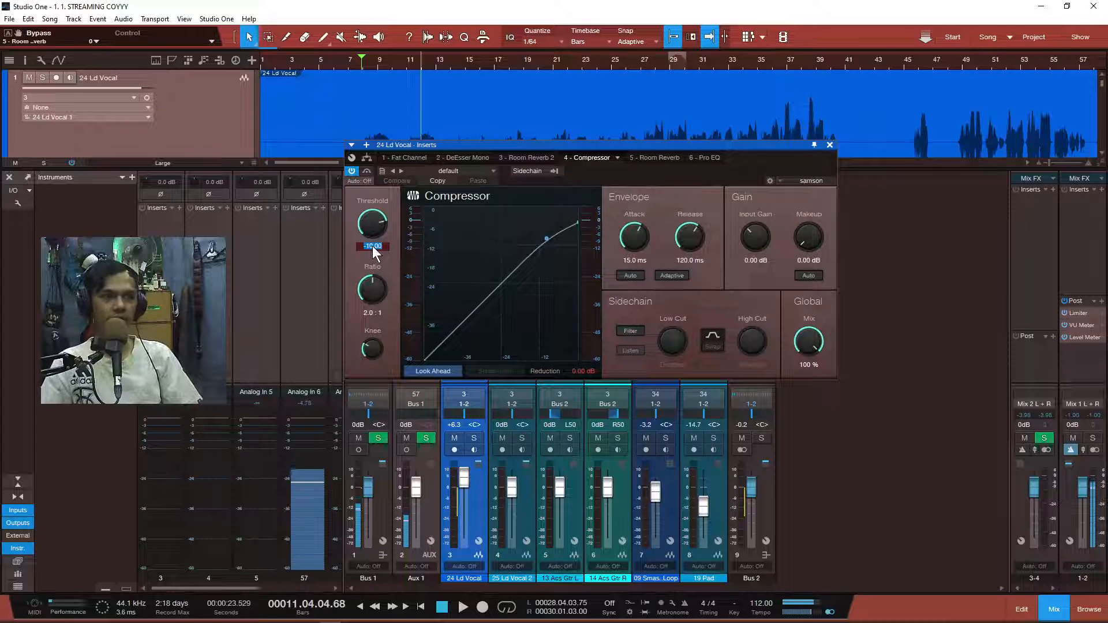
{"action": "left_click", "coordinate": [370, 312]}
{"action": "type", "text": "6"}
{"action": "key", "text": "Return"}
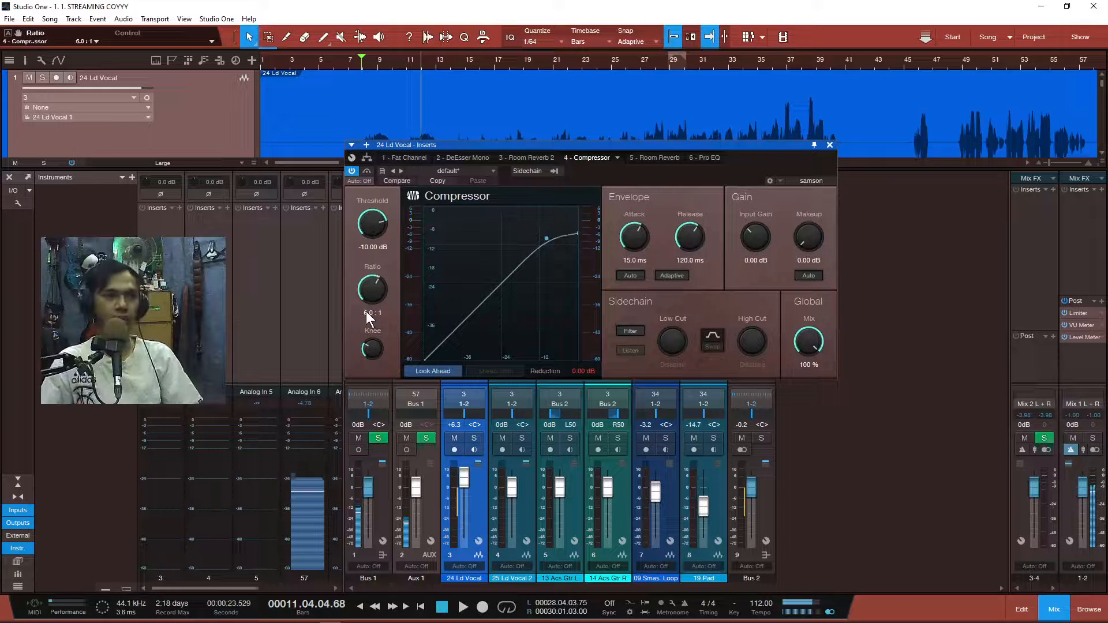
{"action": "left_click_drag", "start_coordinate": [633, 230], "coordinate": [633, 433]}
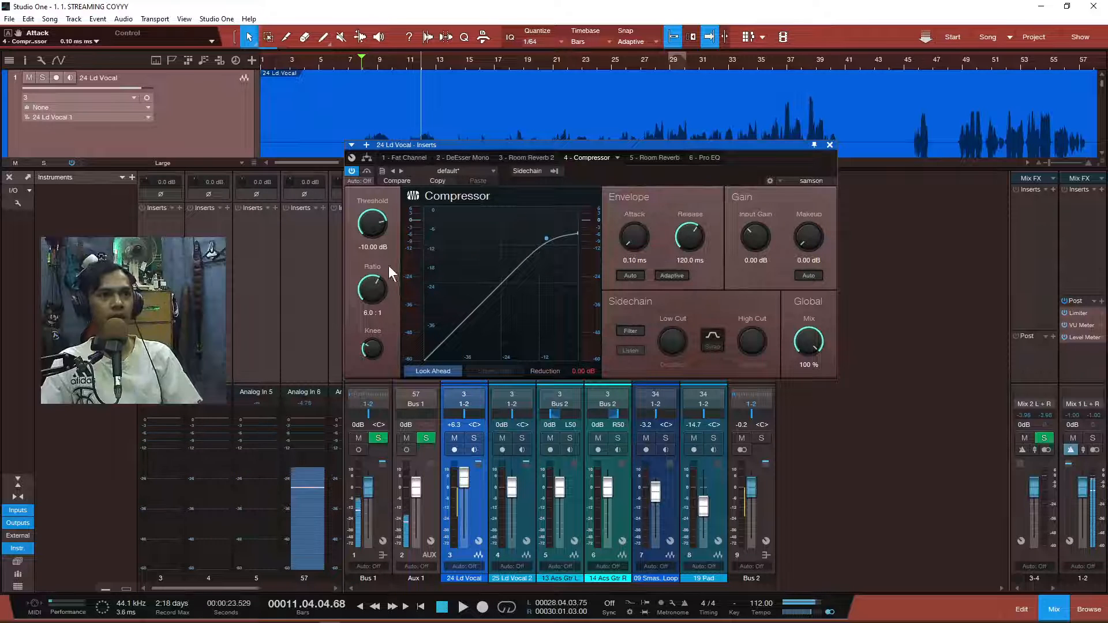
During playback, lower the branch Compressor's threshold to -25.84 dB and close the plug-in window
{"action": "key", "text": "space"}
{"action": "left_click_drag", "start_coordinate": [380, 229], "coordinate": [384, 265]}
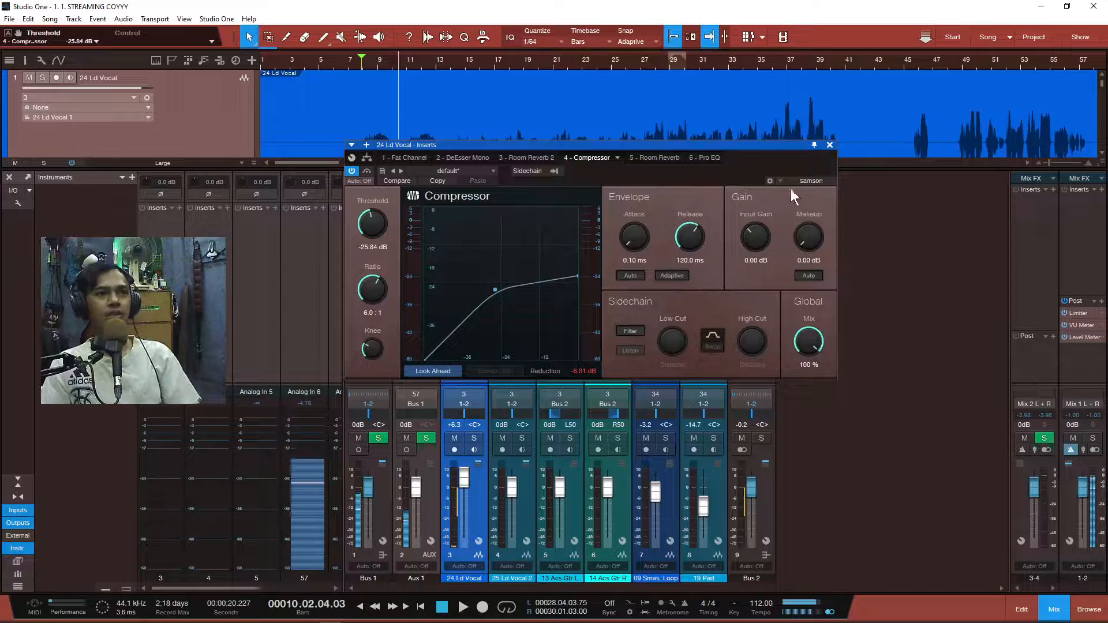
{"action": "left_click", "coordinate": [829, 146]}
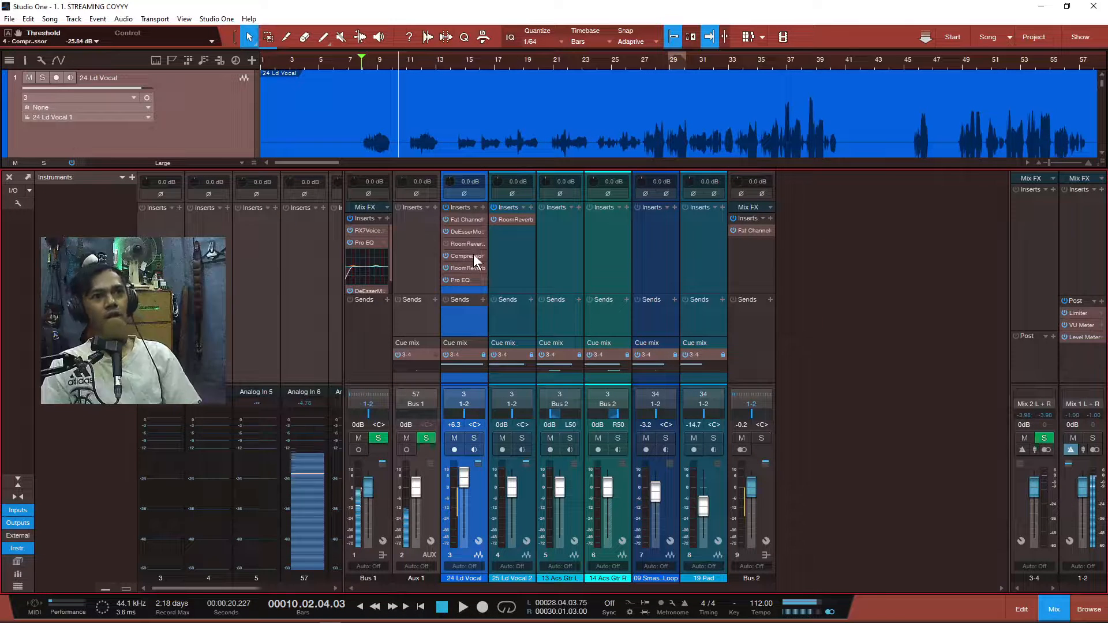
Review the 24 Ld Vocal insert routing and the branch Pro EQ settings, then close the window
{"action": "left_click", "coordinate": [471, 230]}
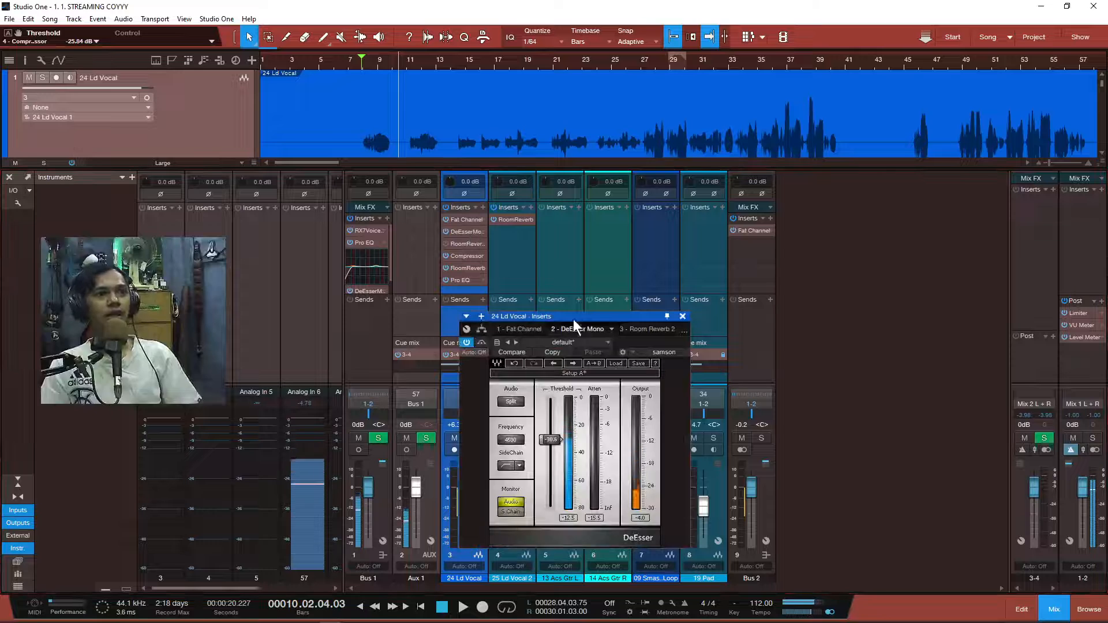
{"action": "left_click", "coordinate": [482, 330]}
{"action": "left_click_drag", "start_coordinate": [691, 321], "coordinate": [663, 124]}
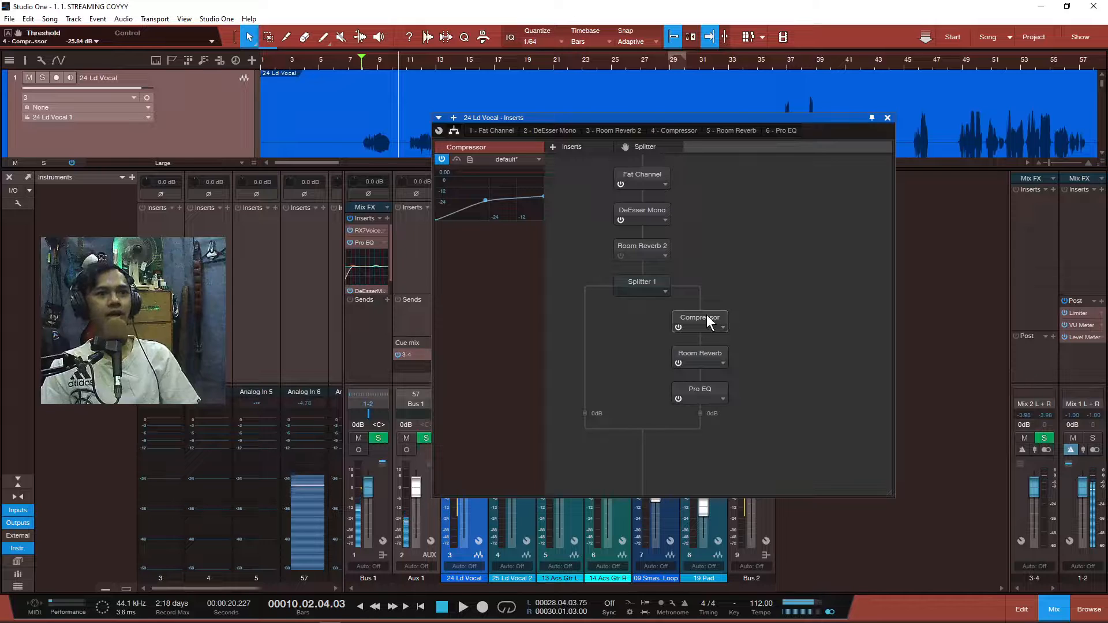
{"action": "left_click", "coordinate": [724, 327]}
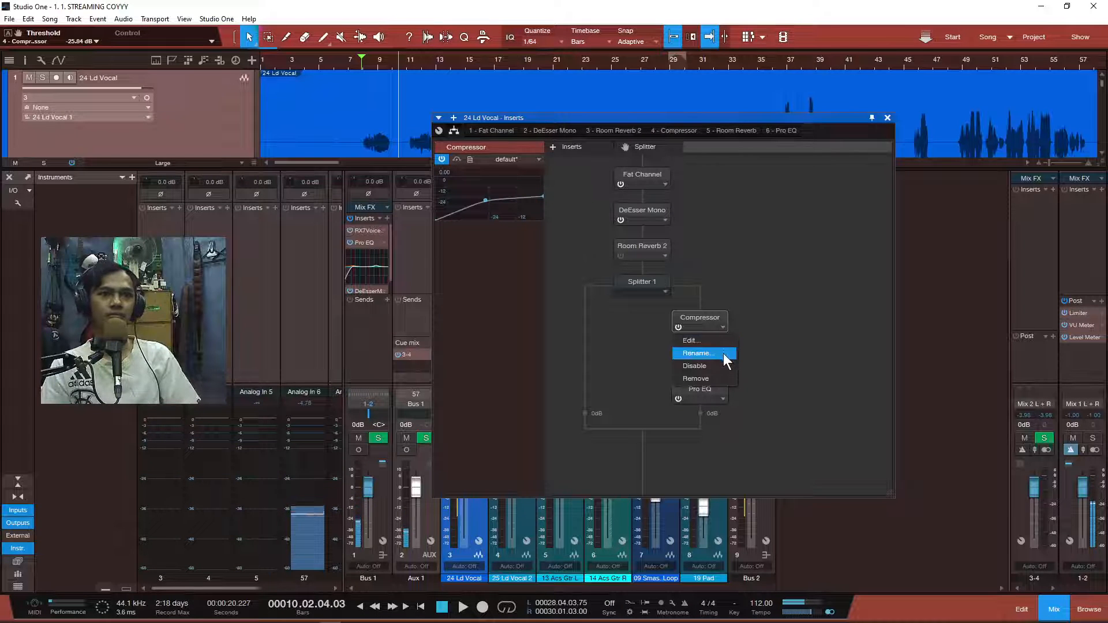
{"action": "left_click", "coordinate": [754, 306]}
{"action": "left_click", "coordinate": [774, 128]}
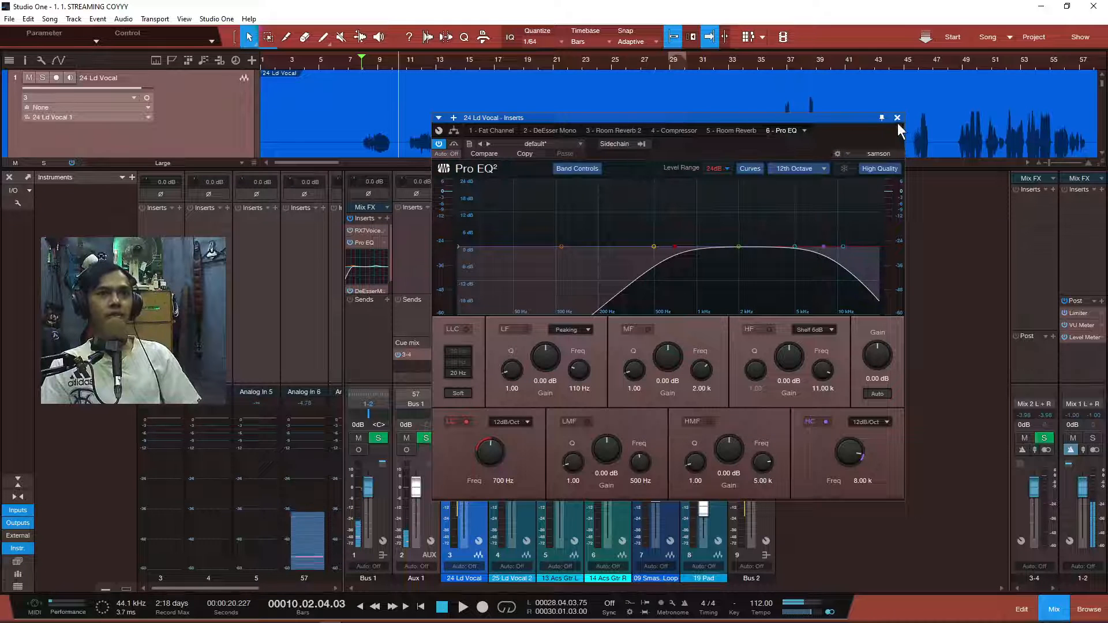
{"action": "left_click", "coordinate": [897, 119]}
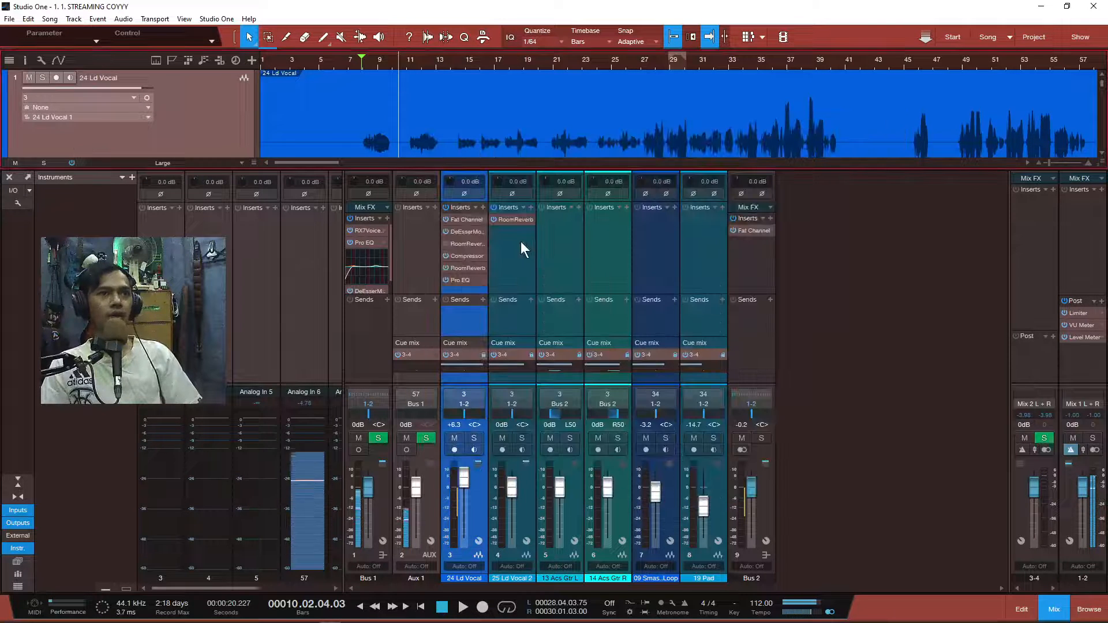
Copy the branch Compressor, Room Reverb and Pro EQ from 24 Ld Vocal to the 25 Ld Vocal 2 inserts
{"action": "left_click_drag", "start_coordinate": [470, 259], "coordinate": [507, 261]}
{"action": "left_click", "coordinate": [918, 118]}
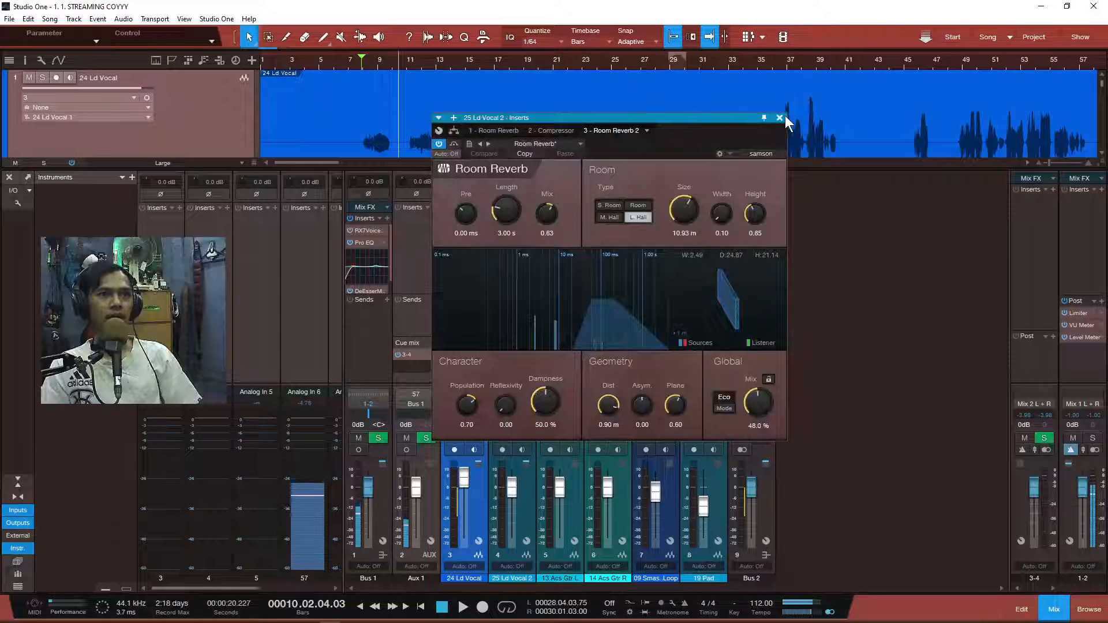
{"action": "left_click", "coordinate": [779, 118]}
{"action": "left_click_drag", "start_coordinate": [460, 280], "coordinate": [518, 273]}
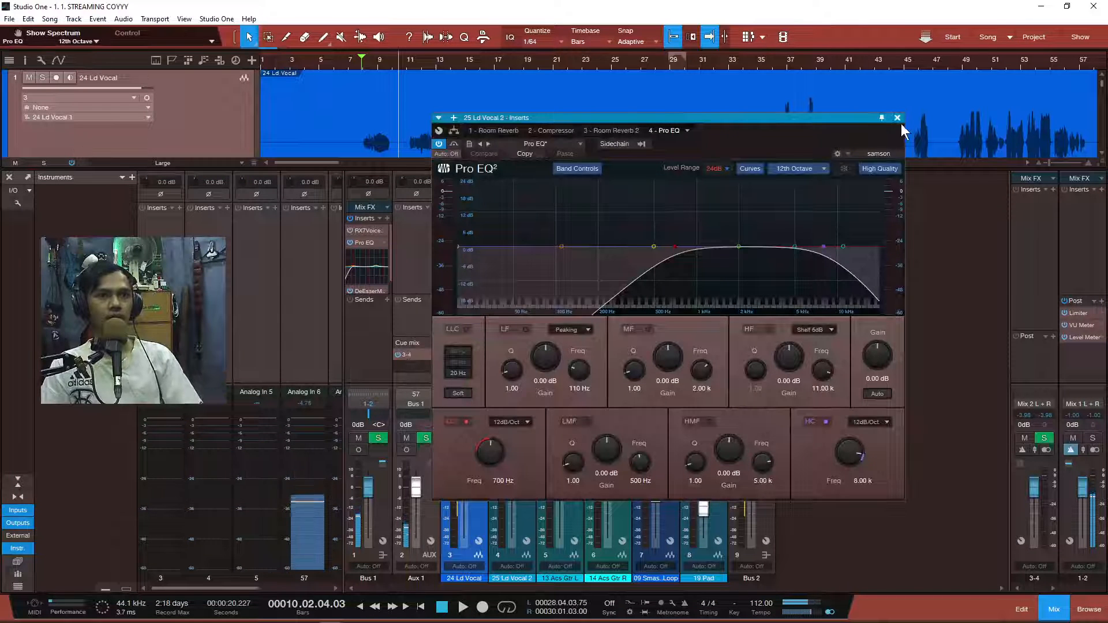
{"action": "left_click", "coordinate": [898, 118]}
Enlarge the mixer and copy Compressor, Room Reverb 2 and Pro EQ from 25 Ld Vocal 2 to the end of the 24 Ld Vocal inserts
{"action": "left_click_drag", "start_coordinate": [752, 171], "coordinate": [737, 98]}
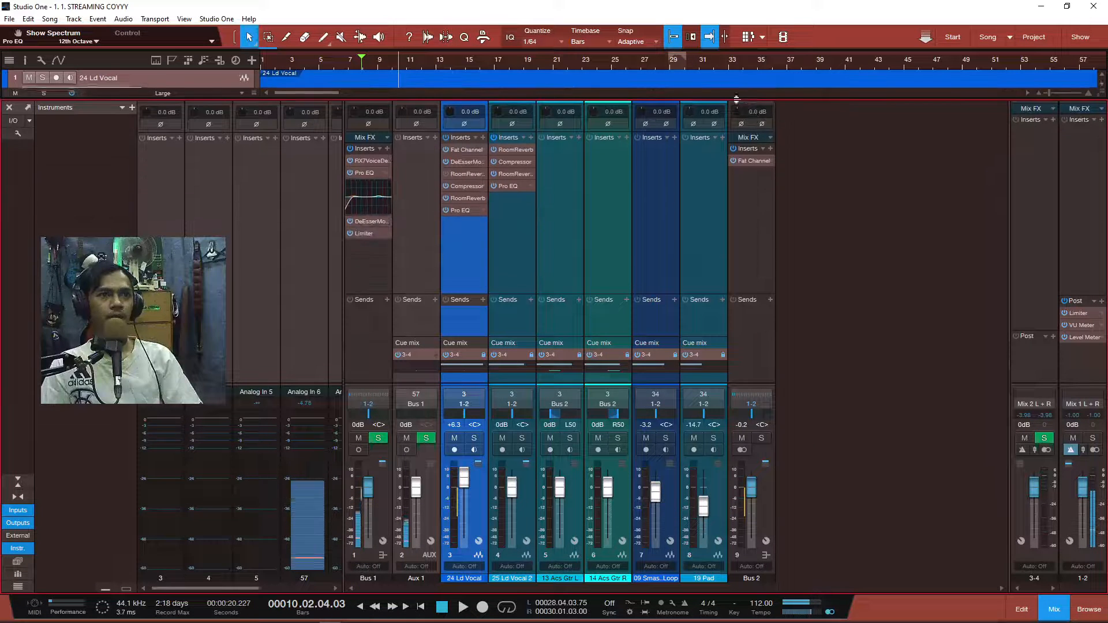
{"action": "left_click_drag", "start_coordinate": [517, 164], "coordinate": [480, 213]}
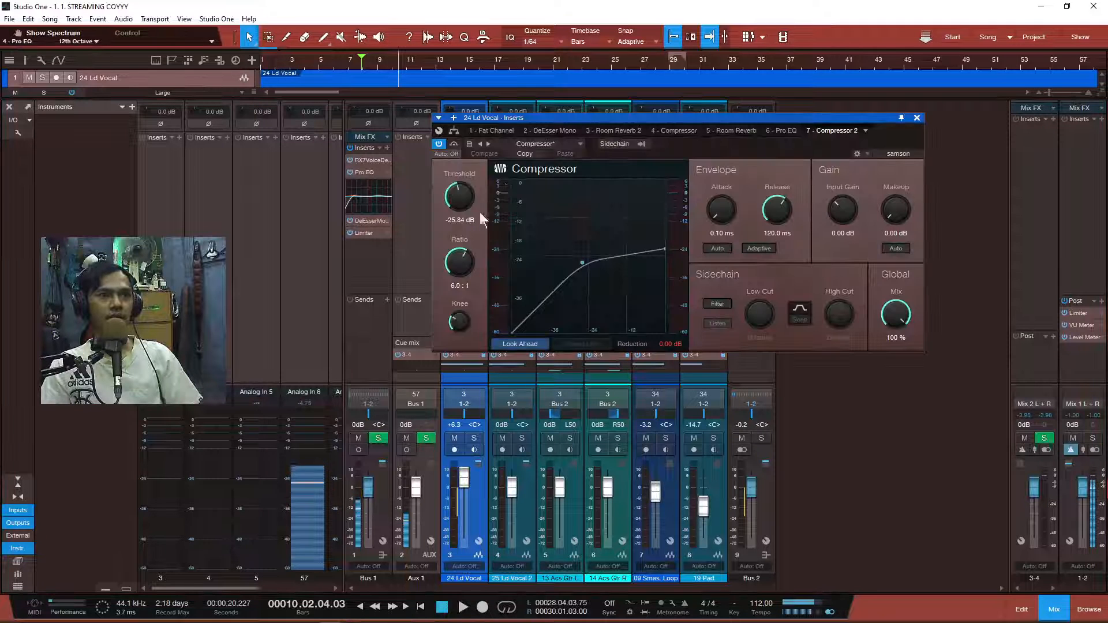
{"action": "left_click", "coordinate": [917, 118]}
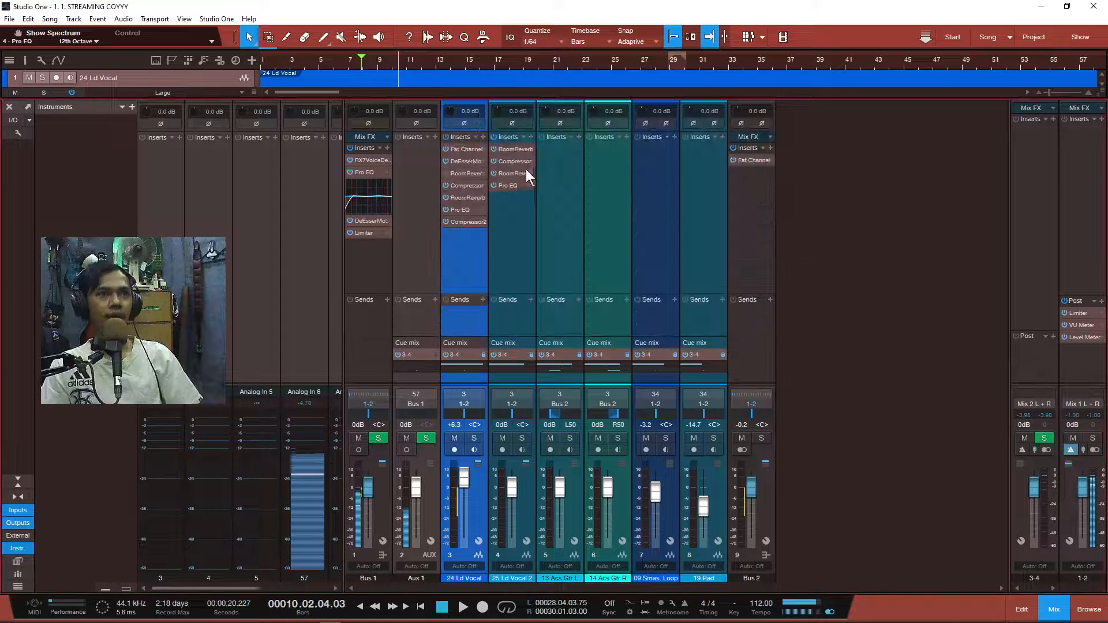
{"action": "left_click_drag", "start_coordinate": [527, 173], "coordinate": [465, 234]}
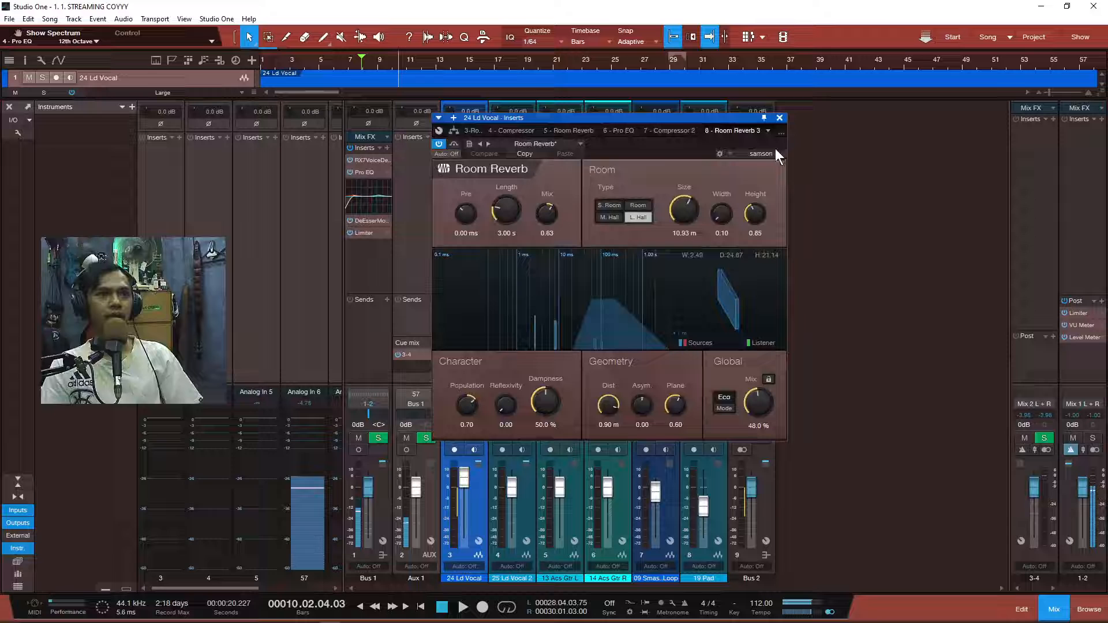
{"action": "left_click", "coordinate": [780, 118]}
{"action": "left_click_drag", "start_coordinate": [513, 187], "coordinate": [481, 227]}
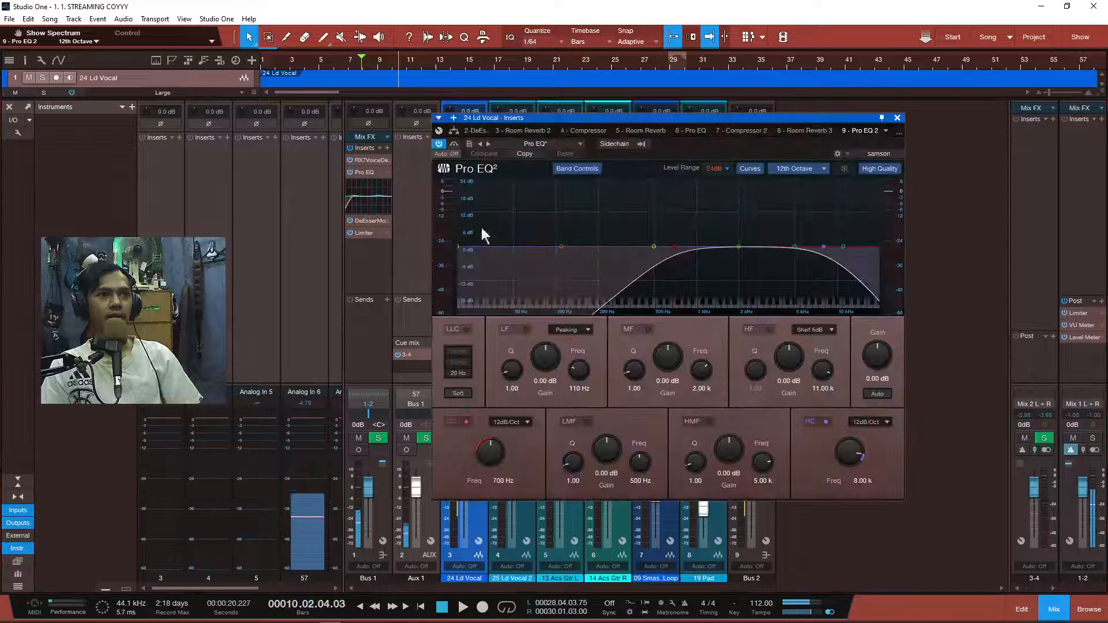
{"action": "left_click", "coordinate": [898, 118]}
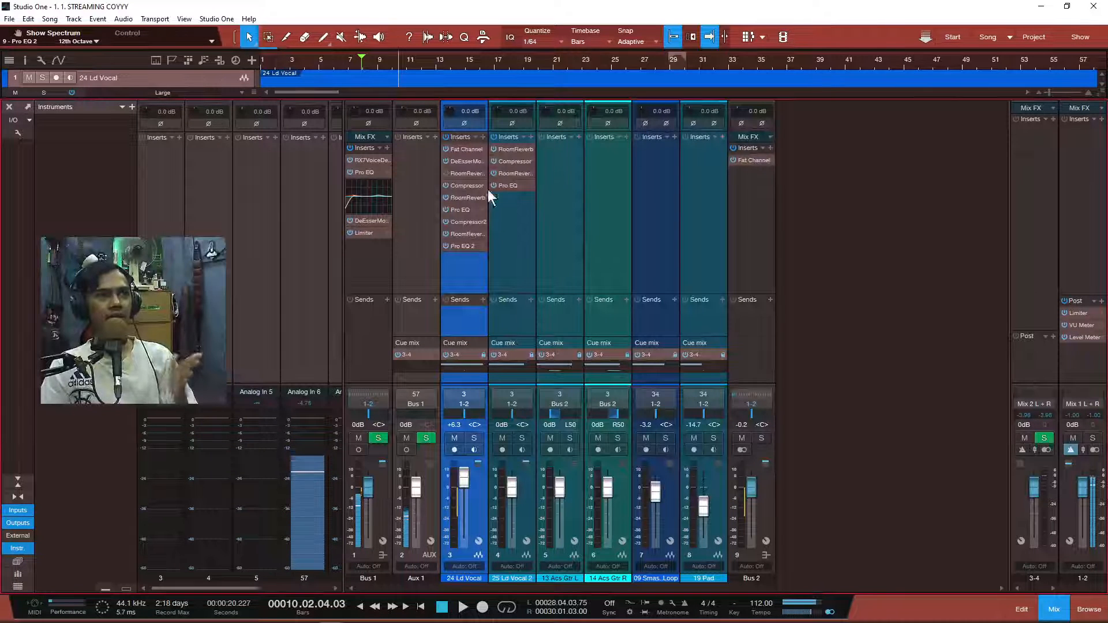
In the 24 Ld Vocal routing, bypass the branch Compressor, Room Reverb and Pro EQ and audition the series chain
{"action": "double_click", "coordinate": [471, 197]}
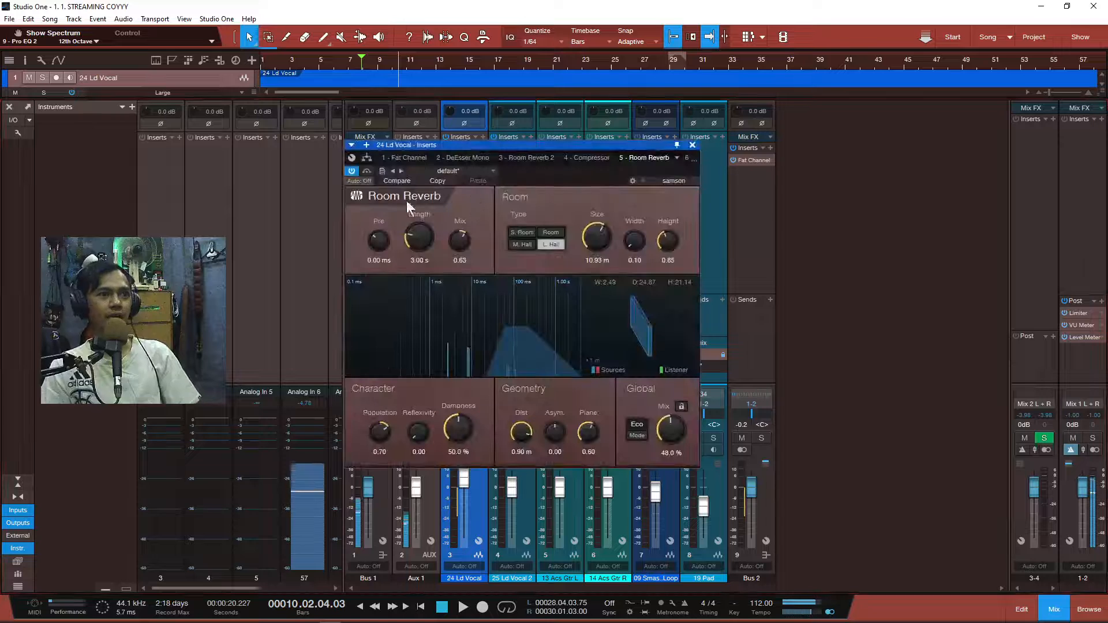
{"action": "left_click", "coordinate": [369, 160]}
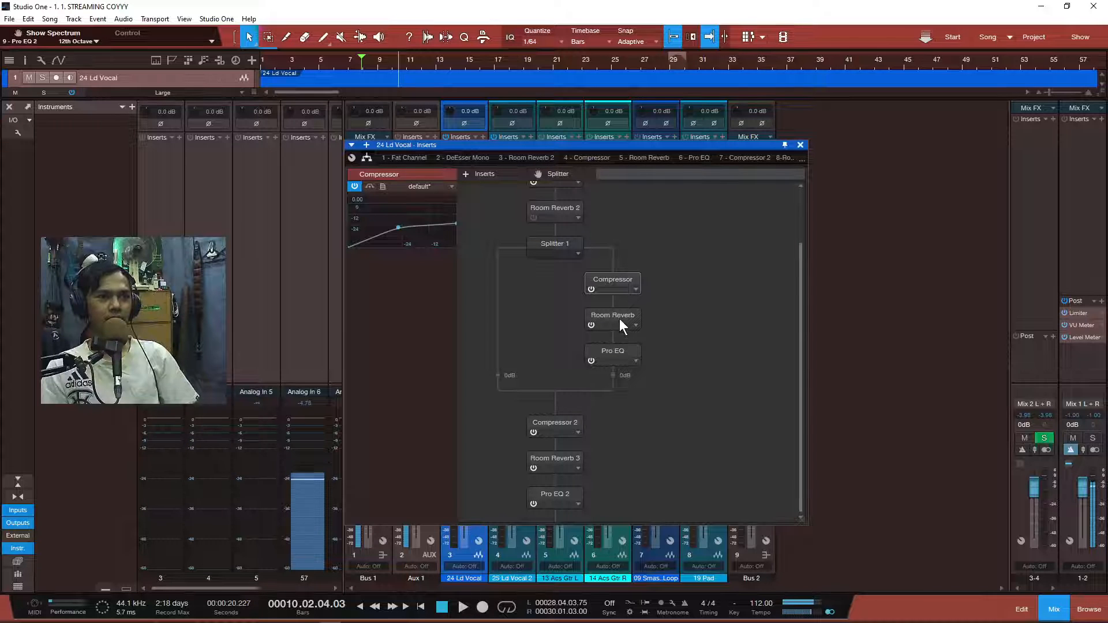
{"action": "left_click", "coordinate": [592, 290]}
{"action": "left_click", "coordinate": [592, 325]}
{"action": "left_click", "coordinate": [591, 361]}
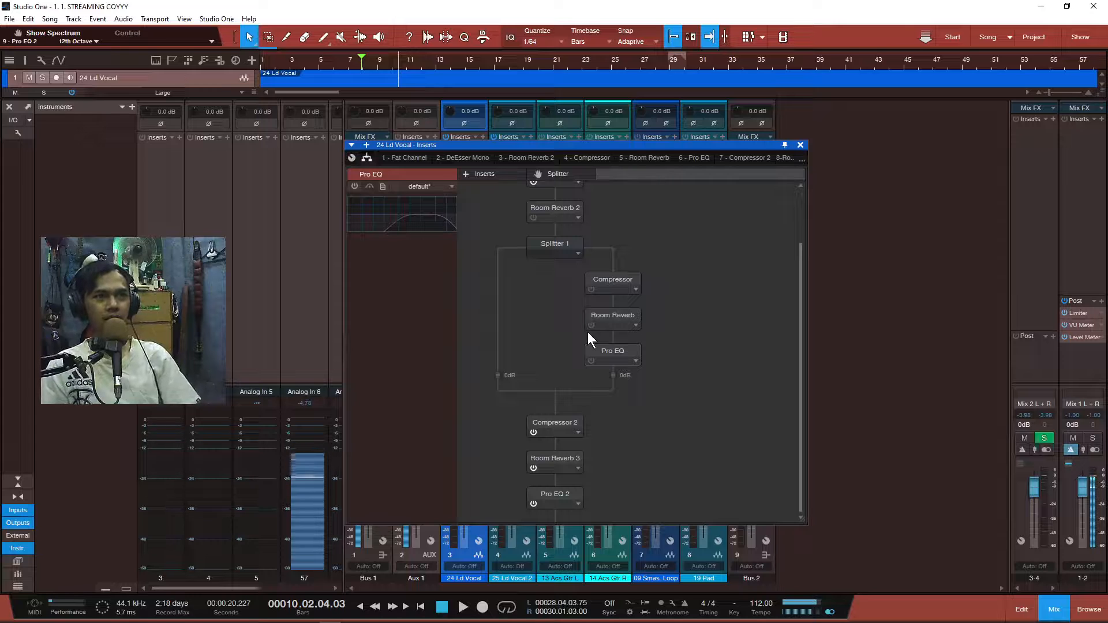
{"action": "key", "text": "space"}
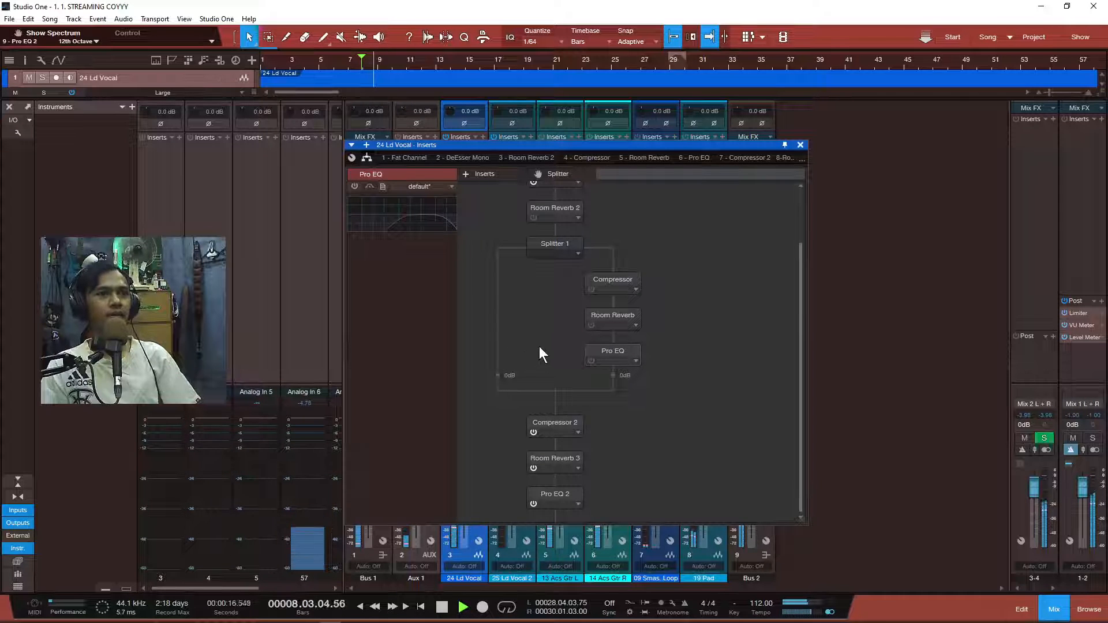
{"action": "key", "text": "space"}
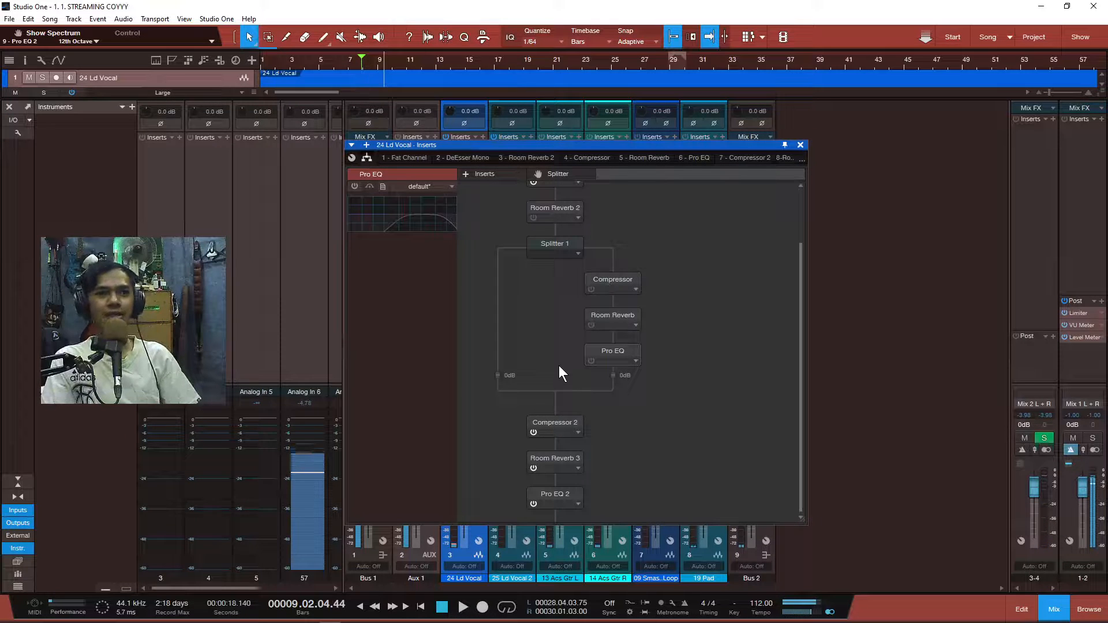
Bypass Compressor 2, Room Reverb 3 and Pro EQ 2, reactivate the three branch effects and audition the parallel chain
{"action": "left_click", "coordinate": [532, 433]}
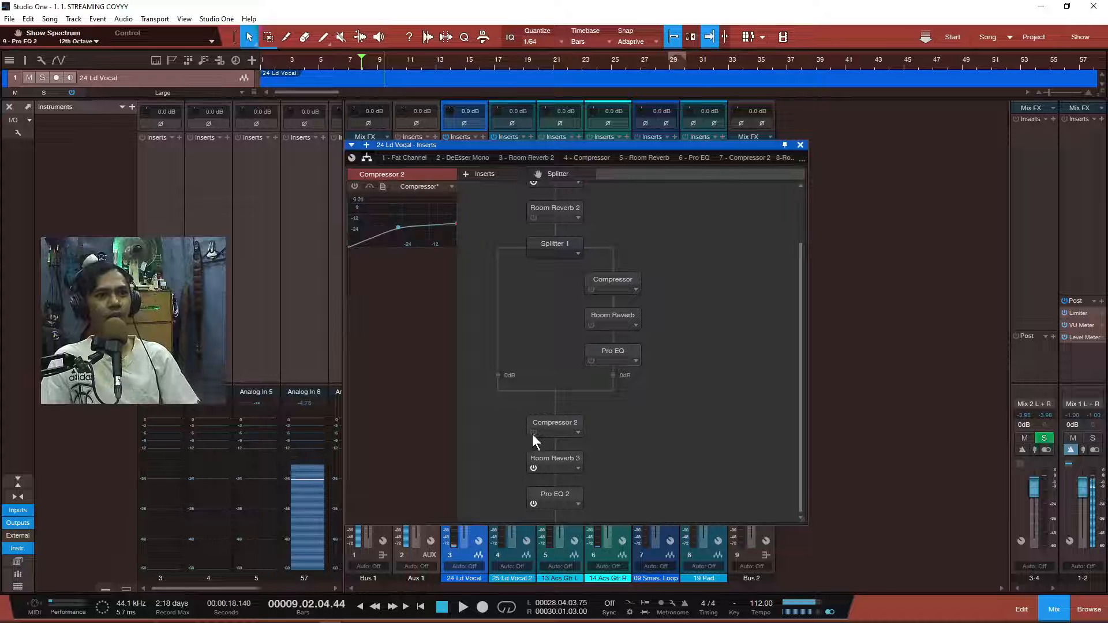
{"action": "left_click", "coordinate": [535, 466]}
{"action": "left_click", "coordinate": [538, 492]}
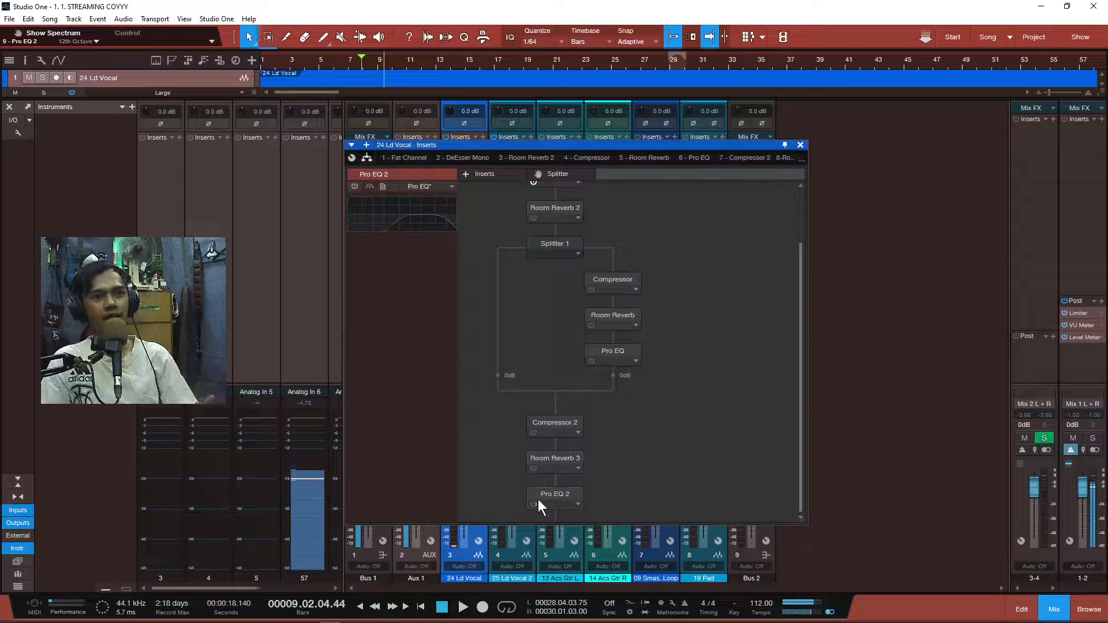
{"action": "left_click", "coordinate": [593, 292]}
{"action": "left_click", "coordinate": [595, 325]}
{"action": "left_click", "coordinate": [594, 357]}
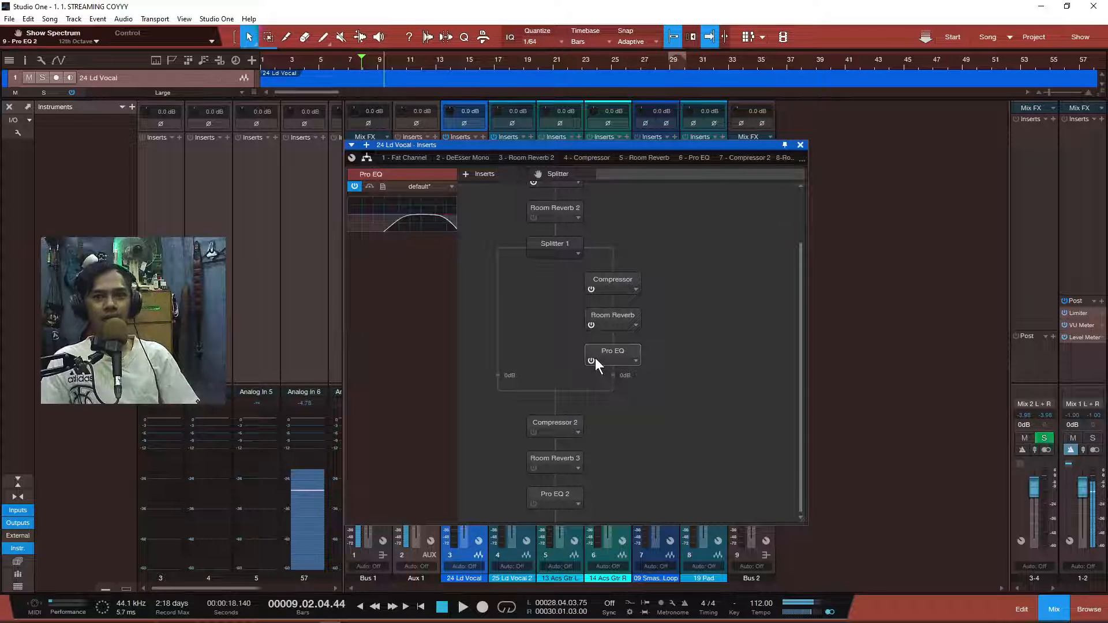
{"action": "key", "text": "space"}
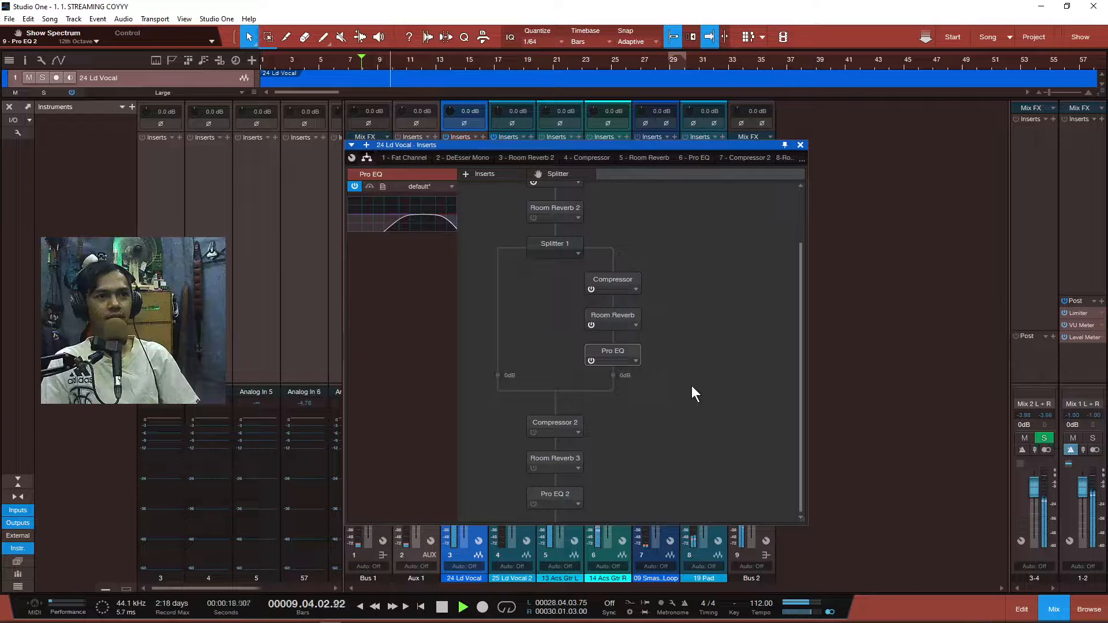
{"action": "key", "text": "space"}
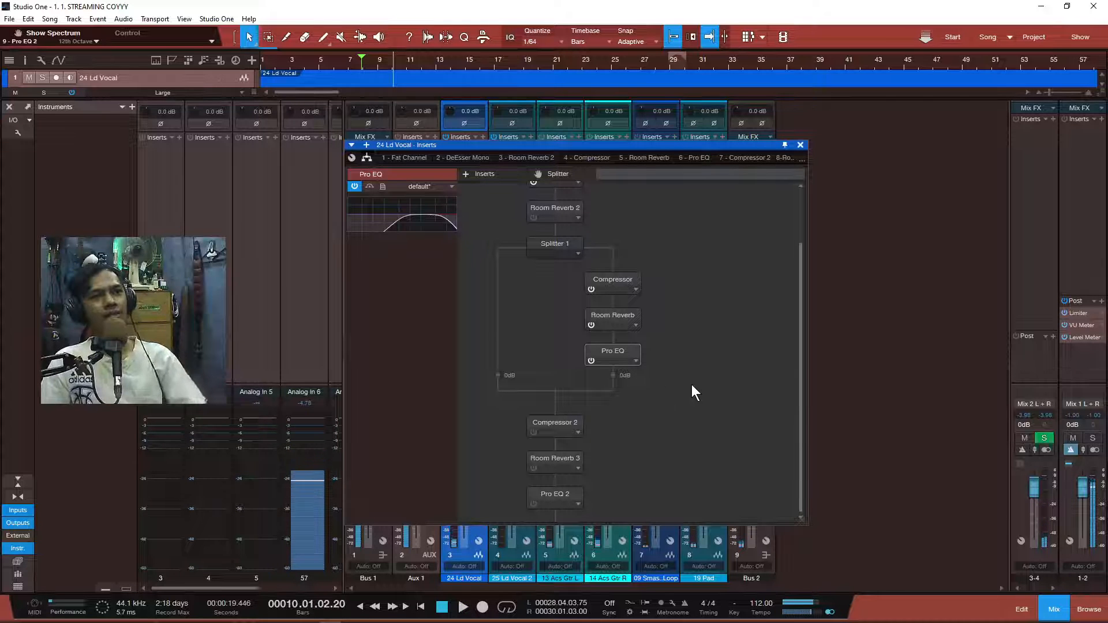